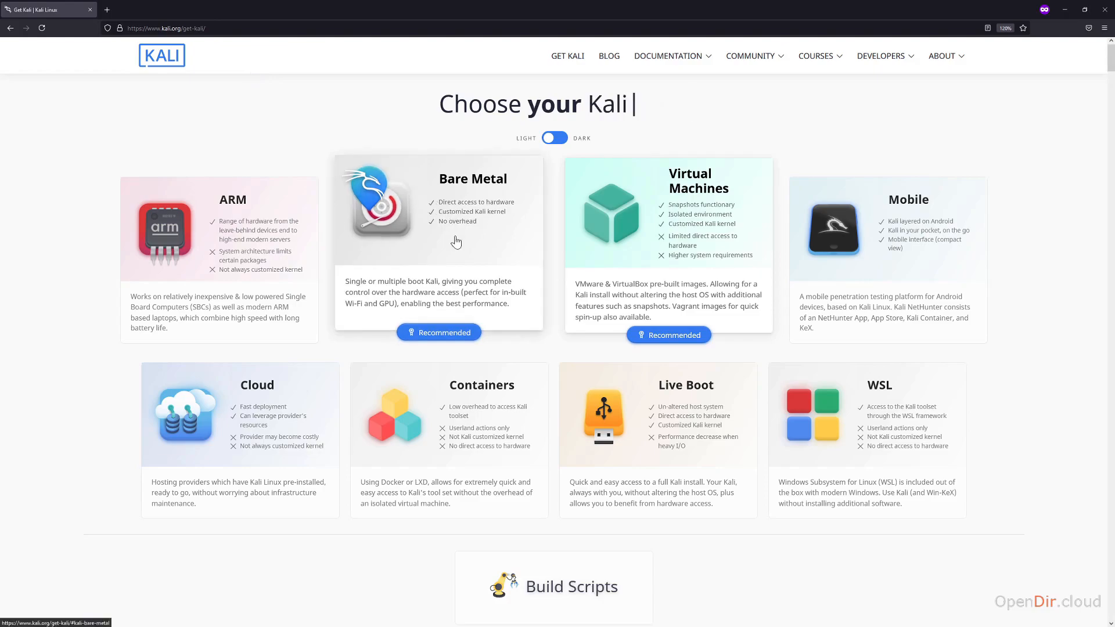
# Step: From the Bare Metal downloads, save the 64-bit Kali Linux Installer ISO to disk
pyautogui.scroll(-1, 458, 236)
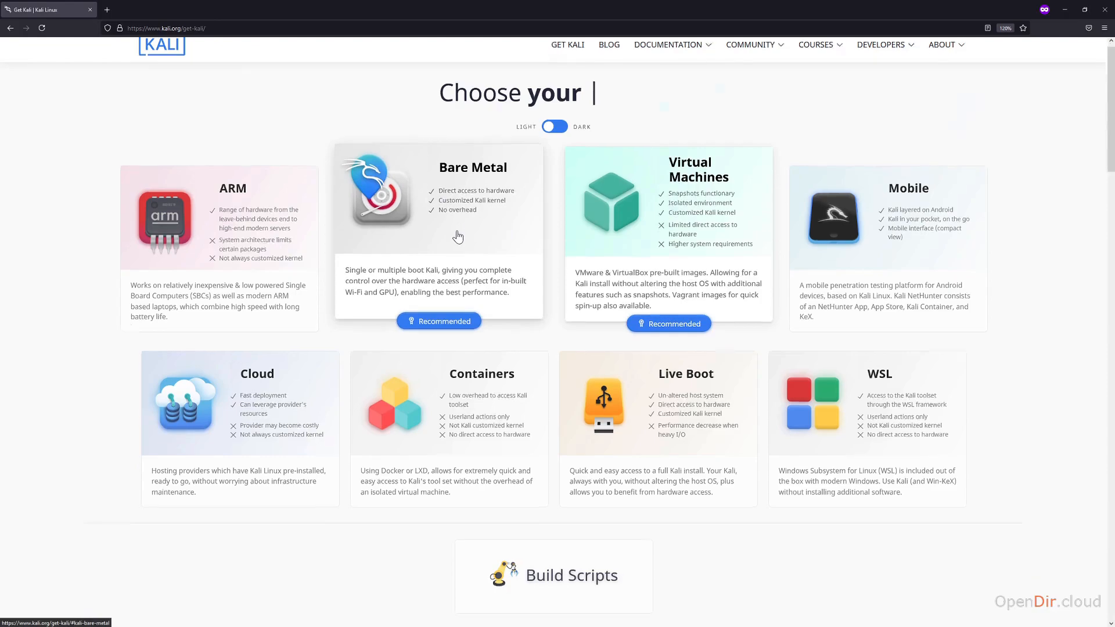
pyautogui.click(458, 237)
pyautogui.scroll(-3, 318, 283)
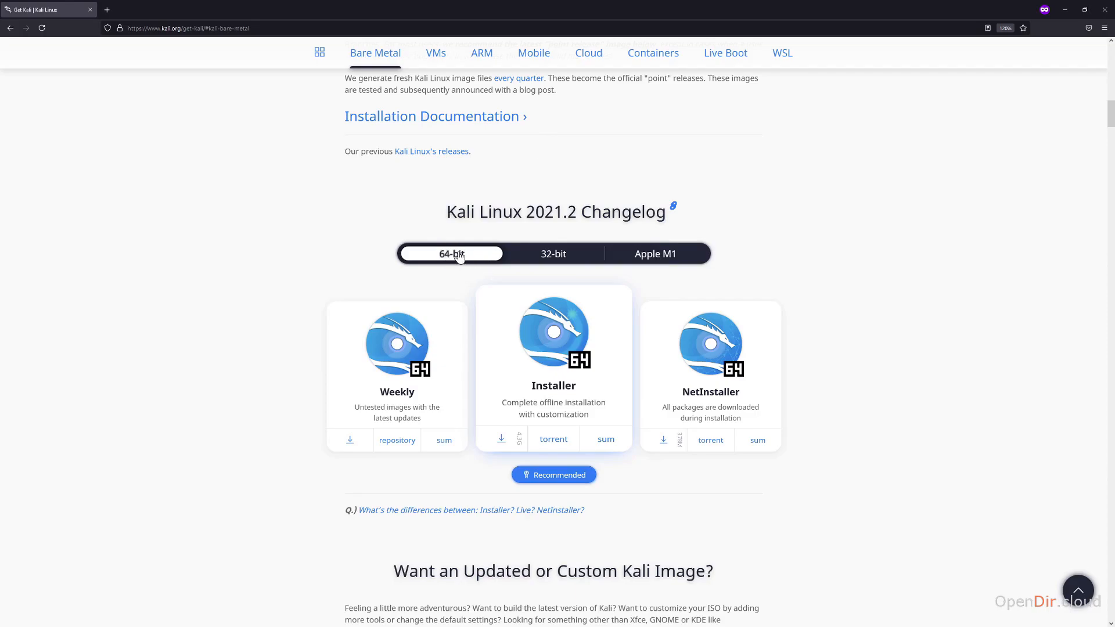
pyautogui.click(502, 440)
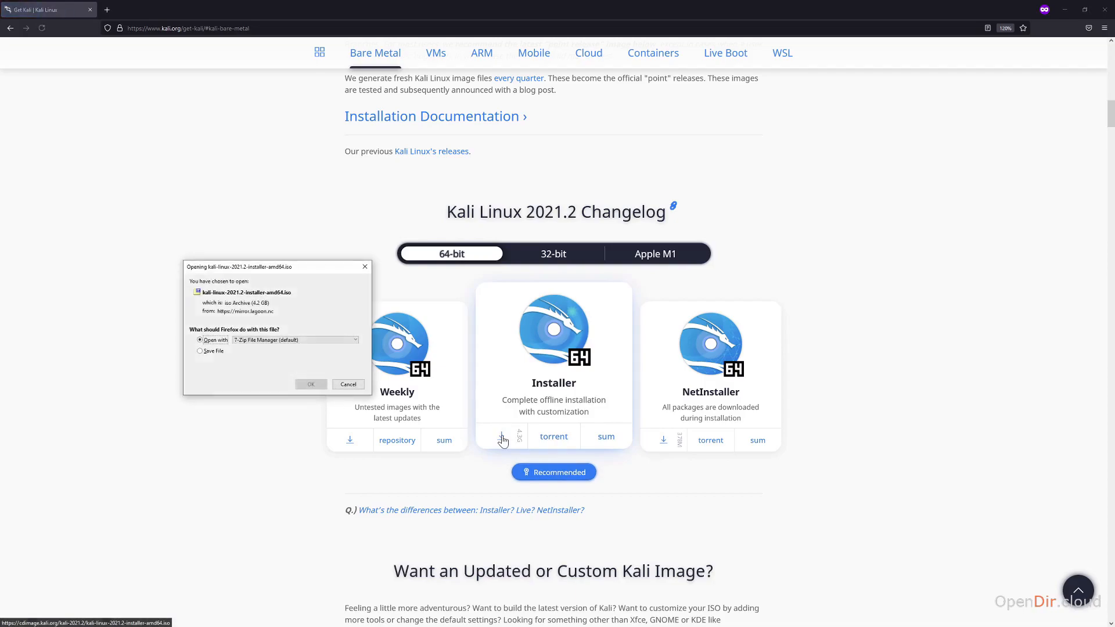
pyautogui.click(200, 352)
pyautogui.click(310, 385)
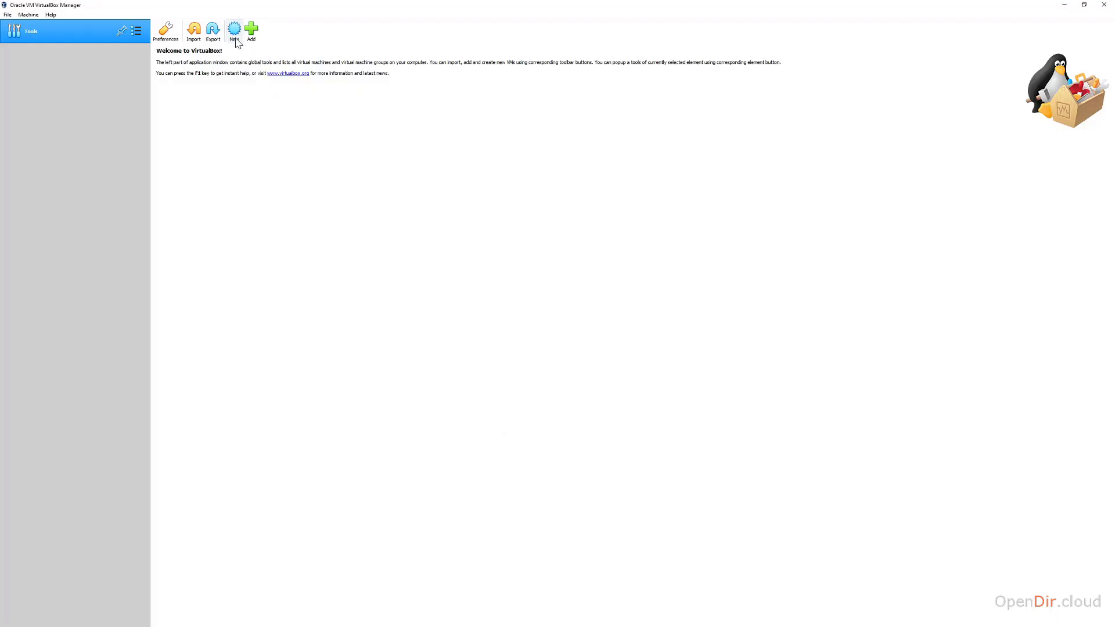
# Step: Start a new VM named kali-demo with type Linux and version Debian (64-bit)
pyautogui.click(235, 36)
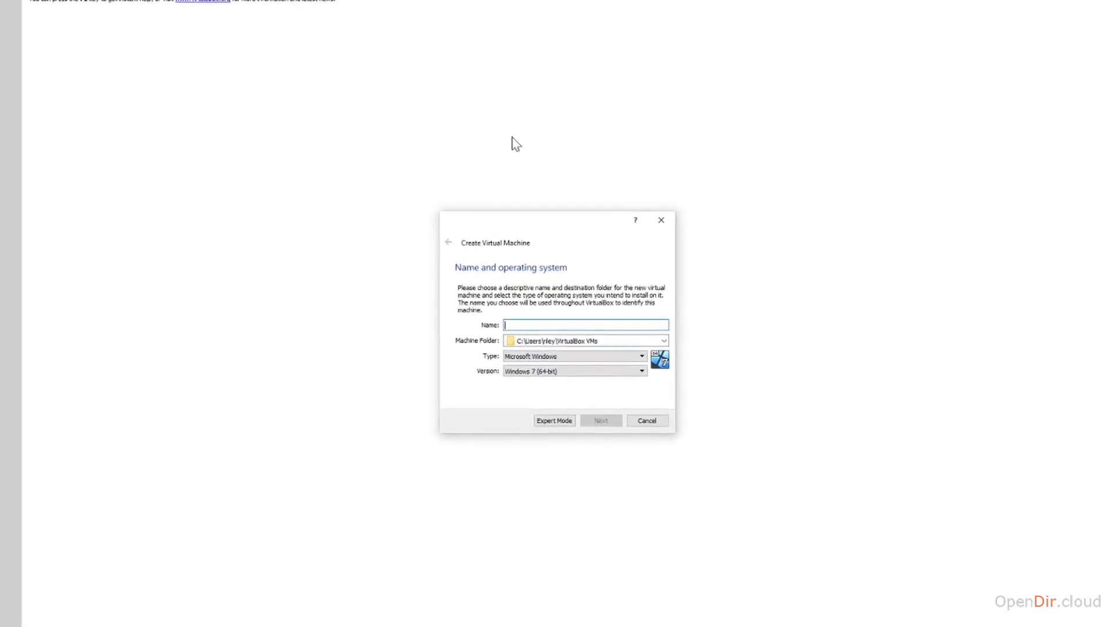
pyautogui.write('k')
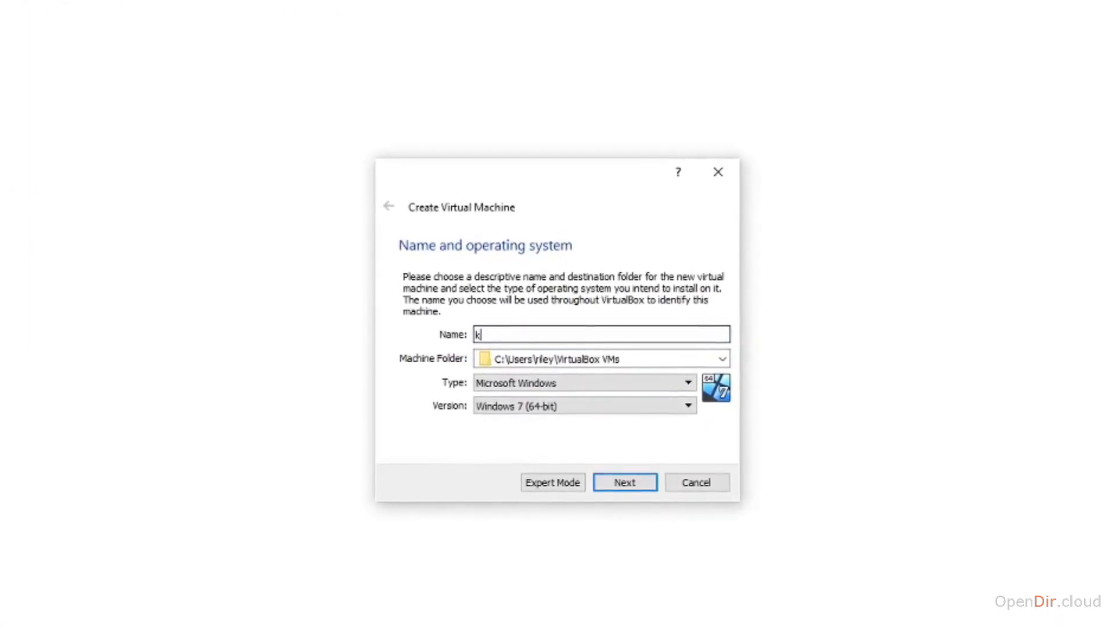
pyautogui.write('ali-demo')
pyautogui.click(614, 383)
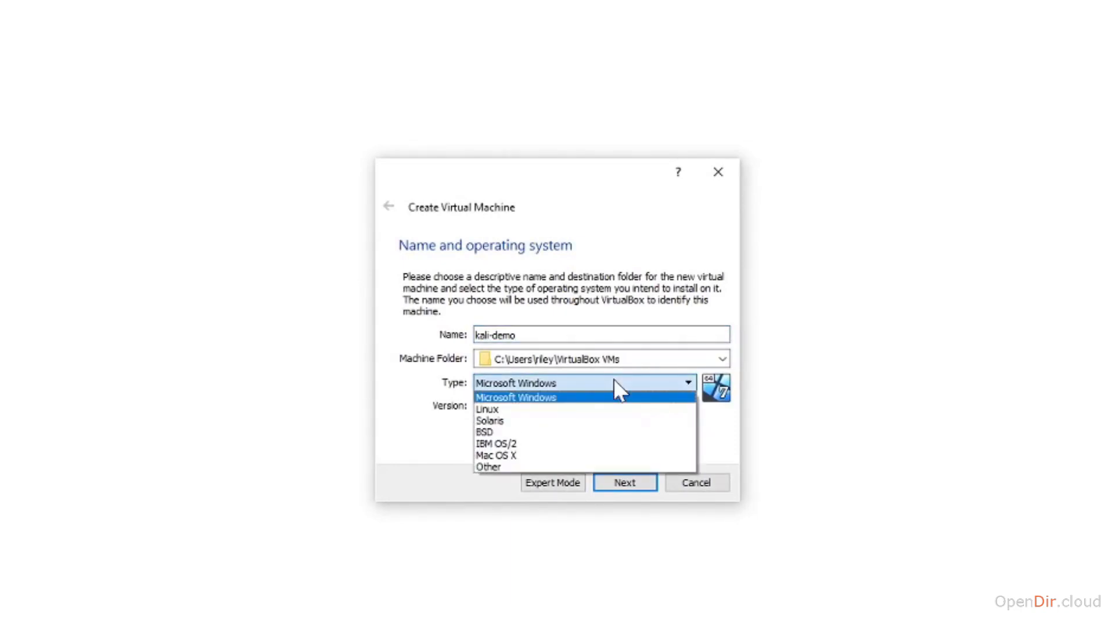
pyautogui.click(567, 409)
pyautogui.click(556, 406)
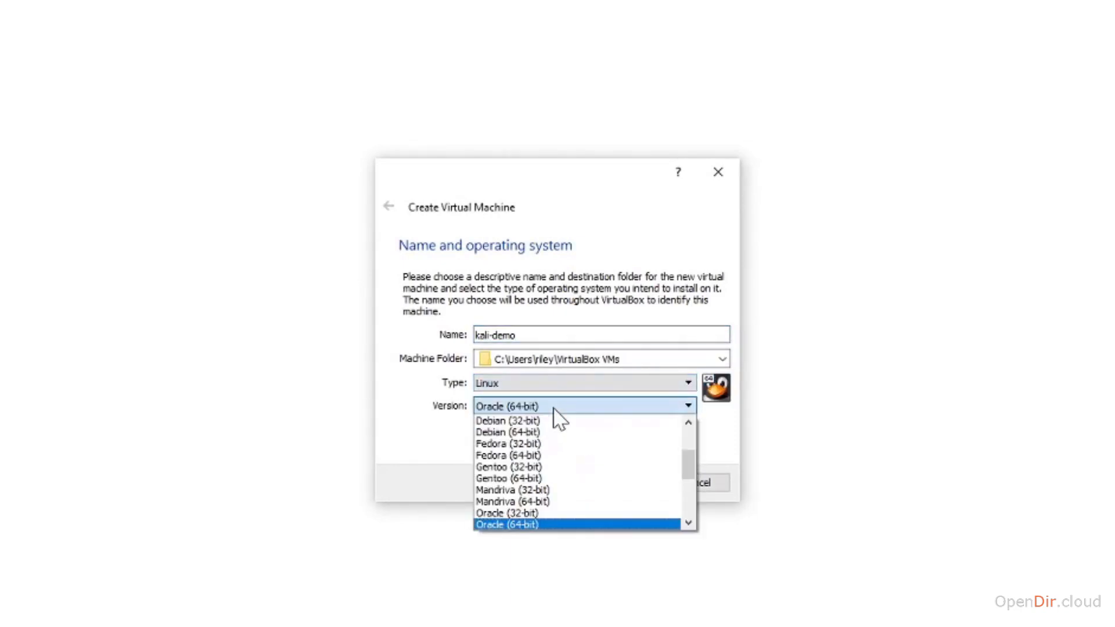
pyautogui.click(554, 443)
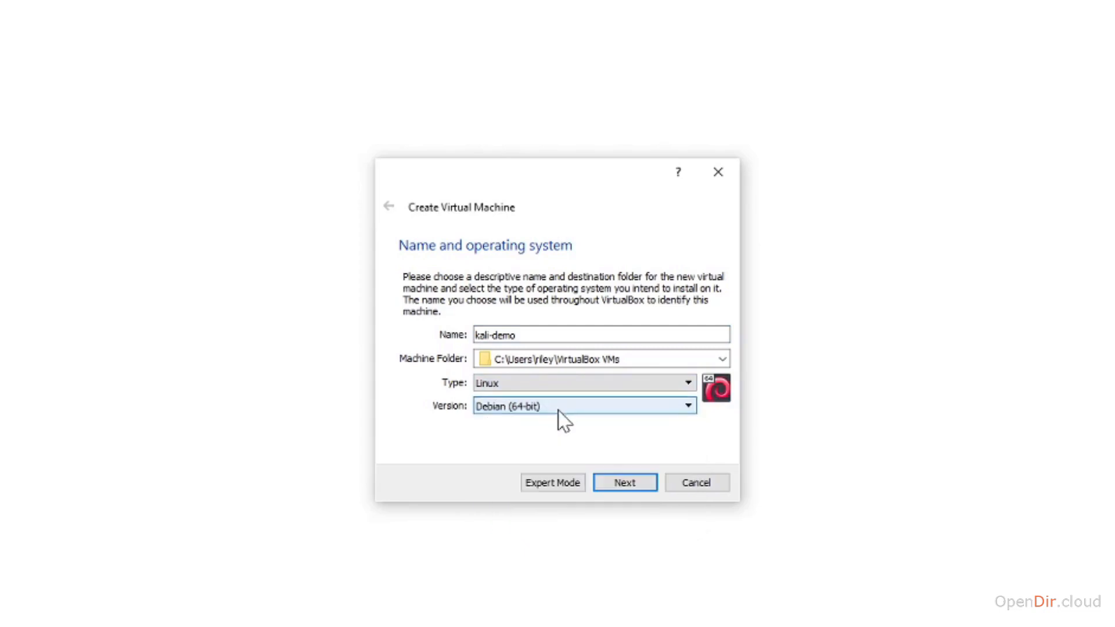
pyautogui.click(625, 483)
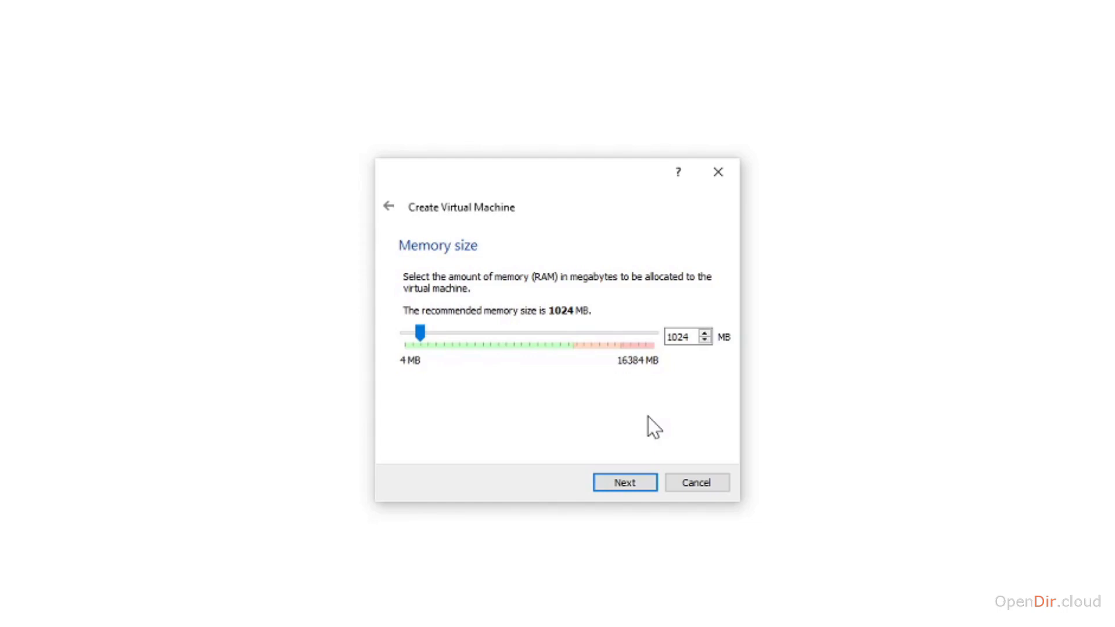
# Step: Raise the VM memory from 1024 MB to 2048 MB
pyautogui.click(677, 337)
pyautogui.moveTo(667, 337); pyautogui.dragTo(687, 336)
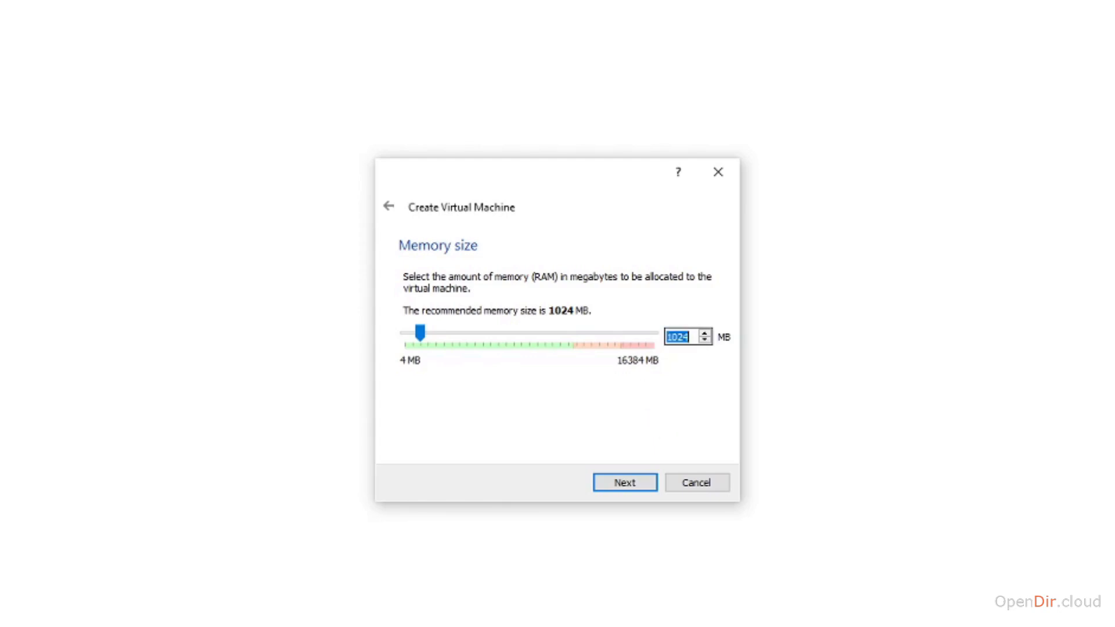
pyautogui.write('2048')
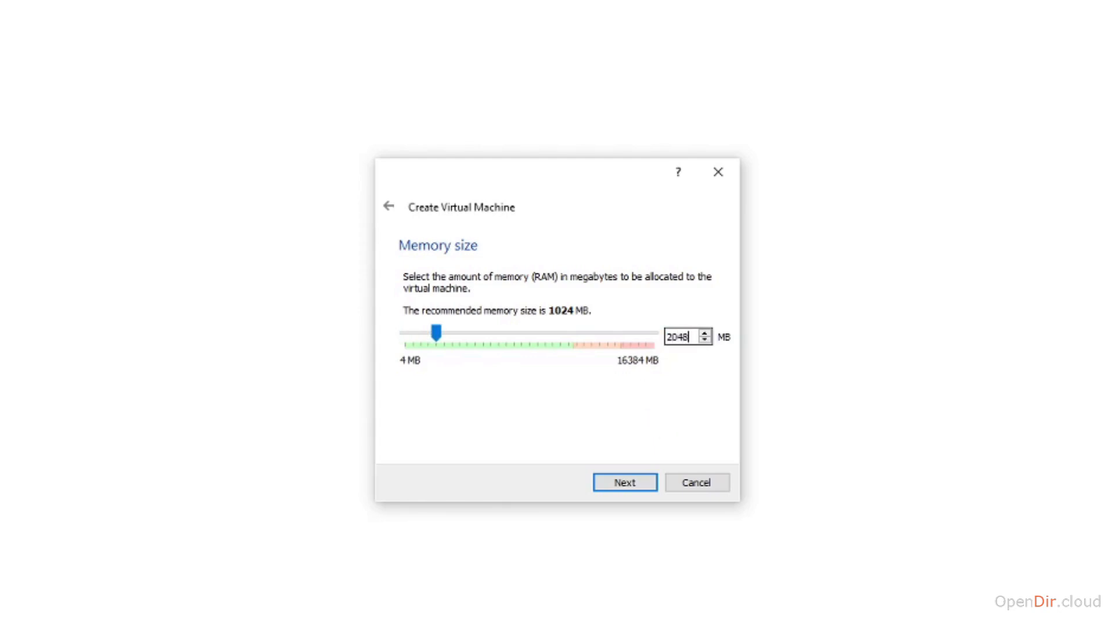
pyautogui.click(636, 483)
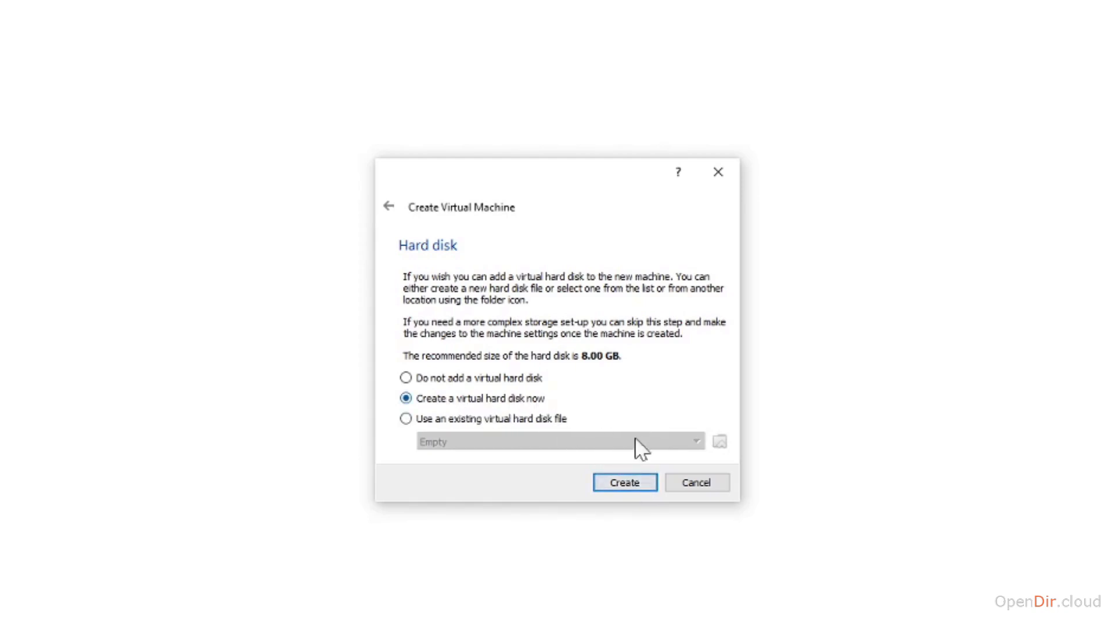
# Step: Create a new virtual hard disk, keeping the VDI type and dynamic allocation
pyautogui.click(616, 485)
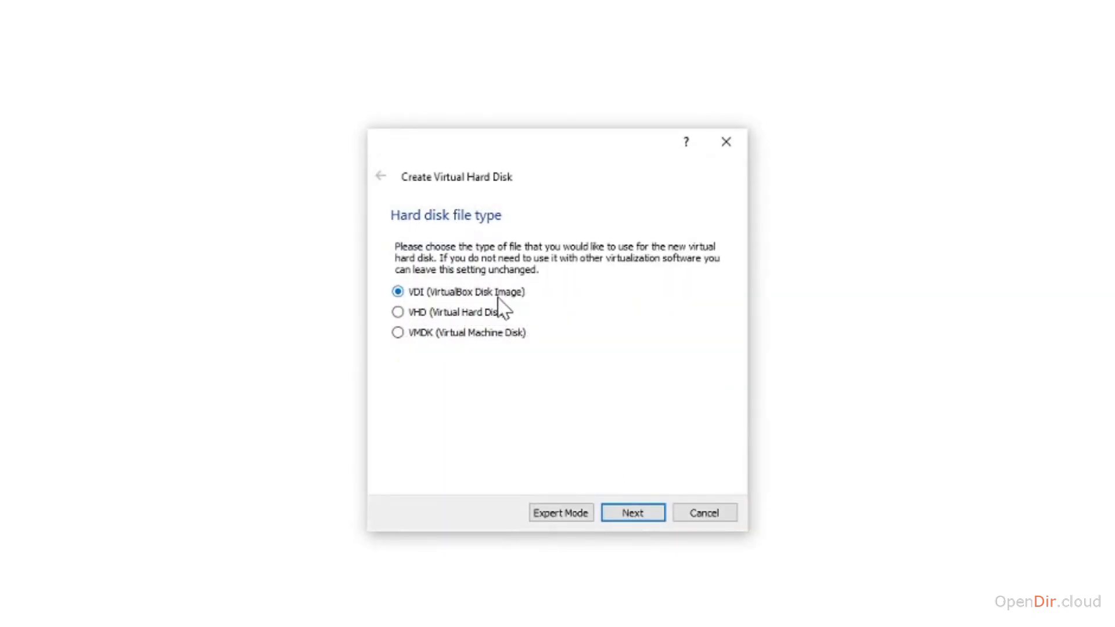
pyautogui.click(632, 513)
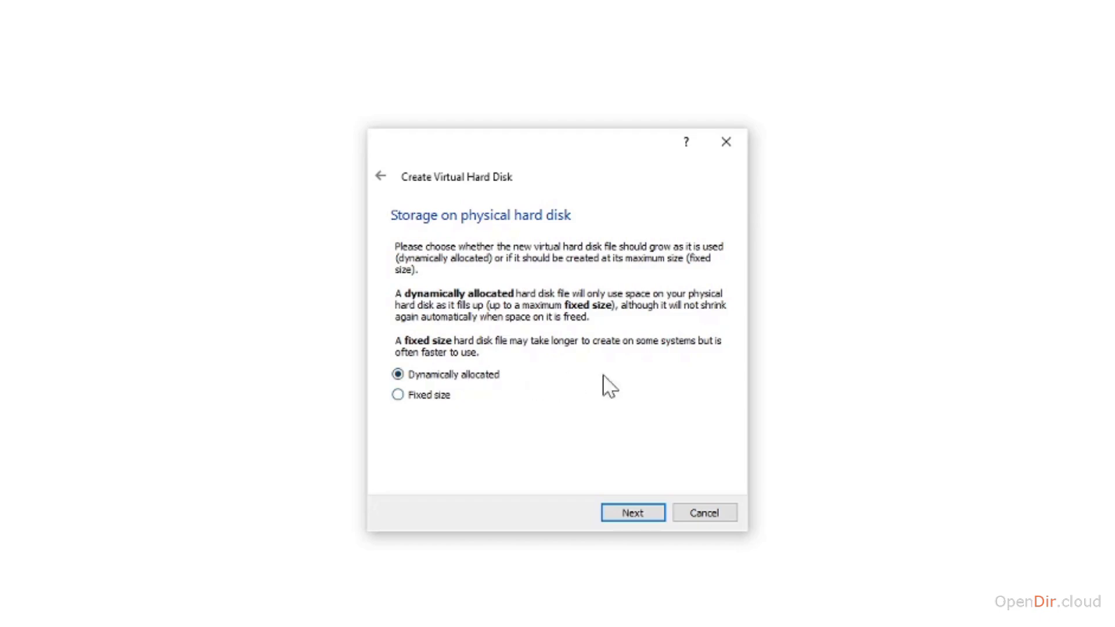
pyautogui.click(626, 514)
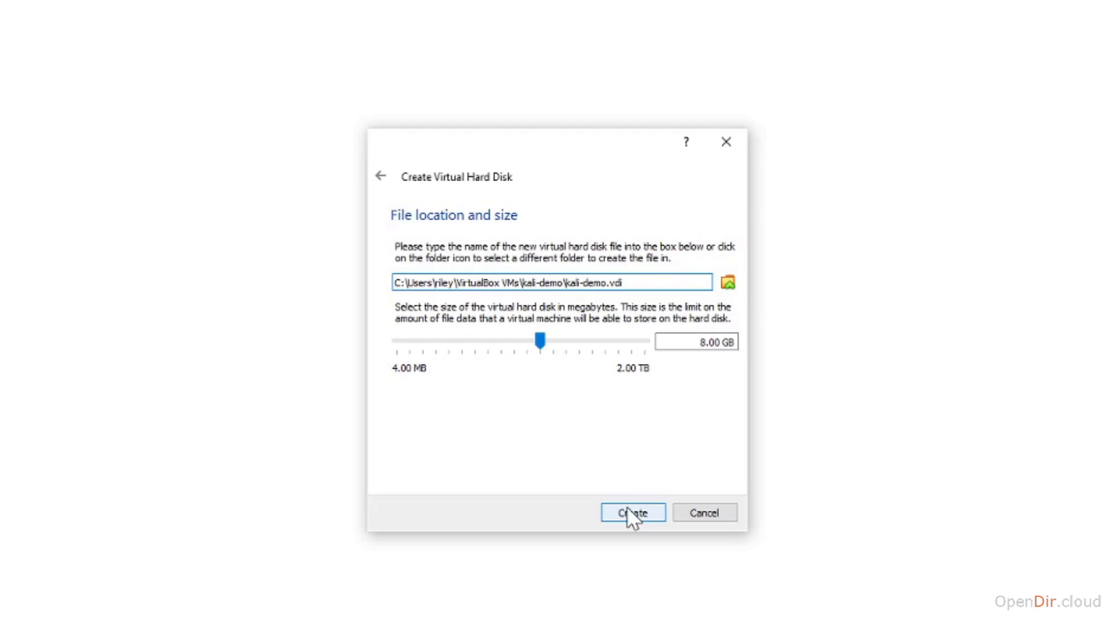
# Step: Change the kali-demo disk size from 8 GB to 40 GB and create it
pyautogui.click(691, 344)
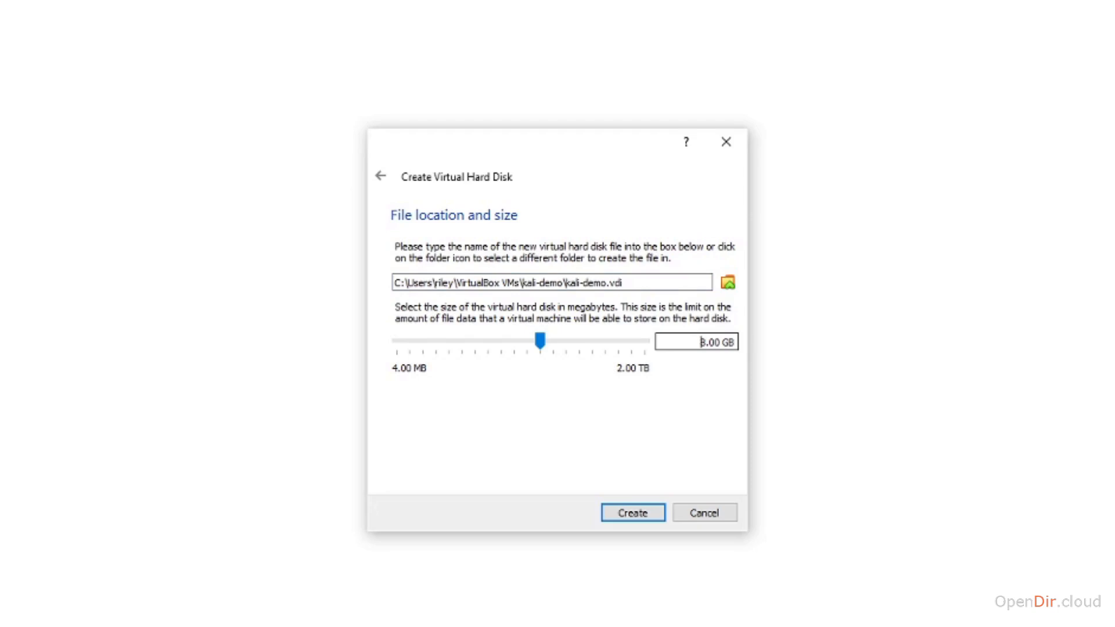
pyautogui.press('Delete')
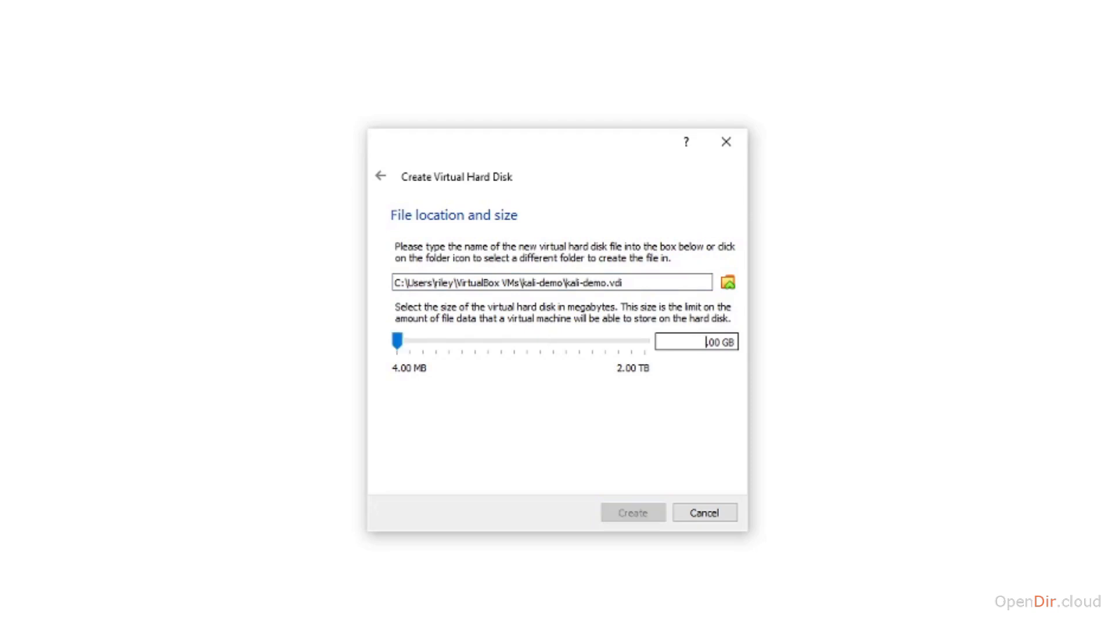
pyautogui.write('40')
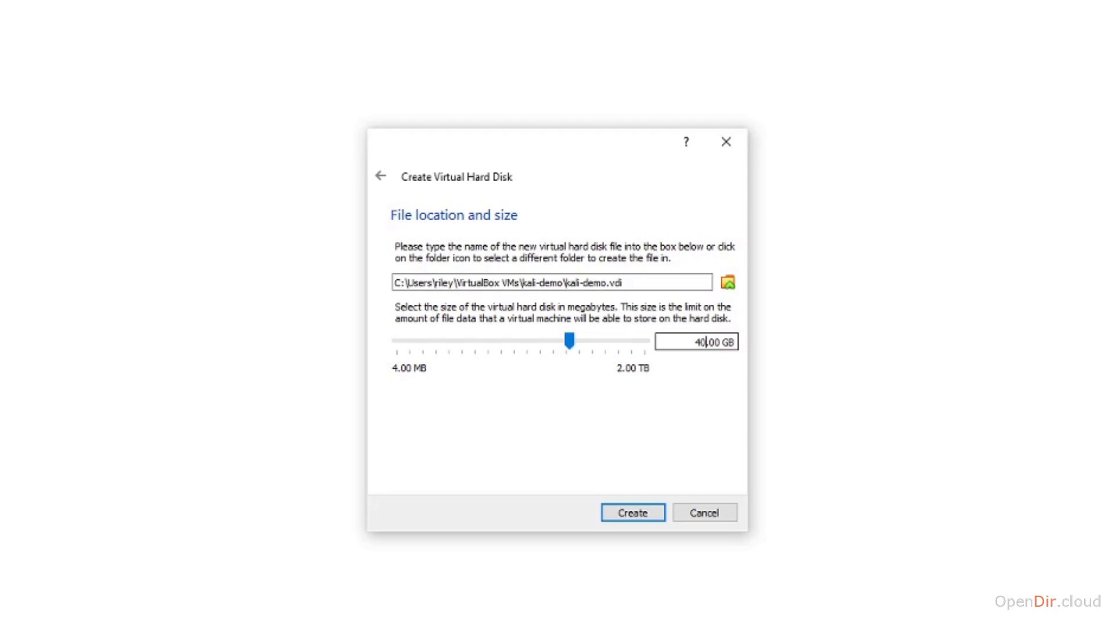
pyautogui.click(629, 511)
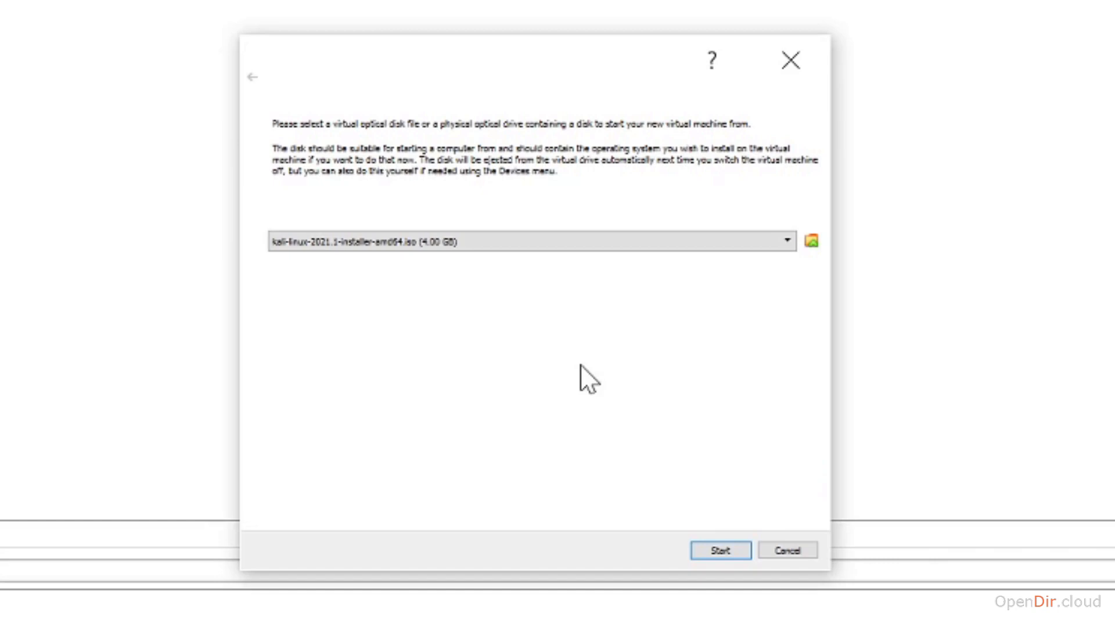
# Step: Add kali-linux-2021.1-installer-amd64.iso as the start-up disk and boot kali-demo from it
pyautogui.click(811, 240)
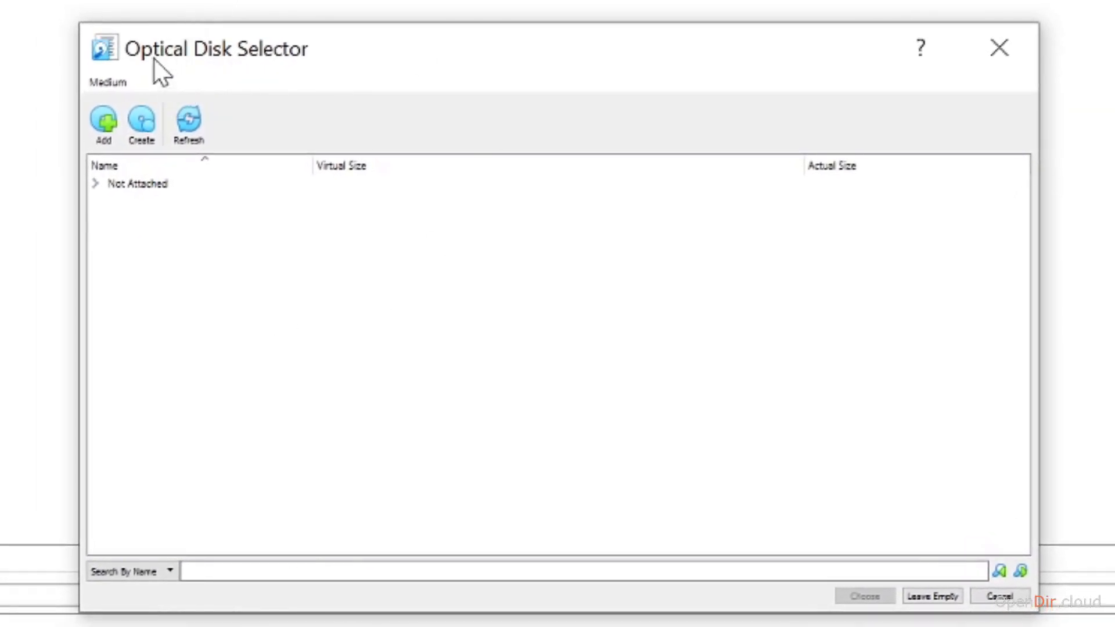
pyautogui.click(100, 119)
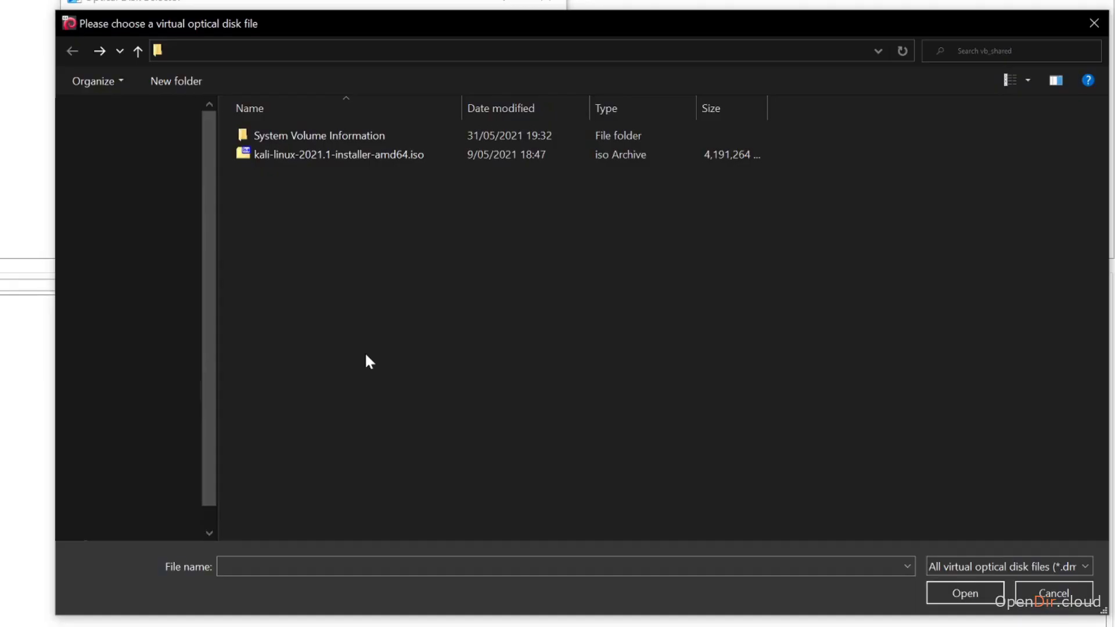
pyautogui.click(331, 161)
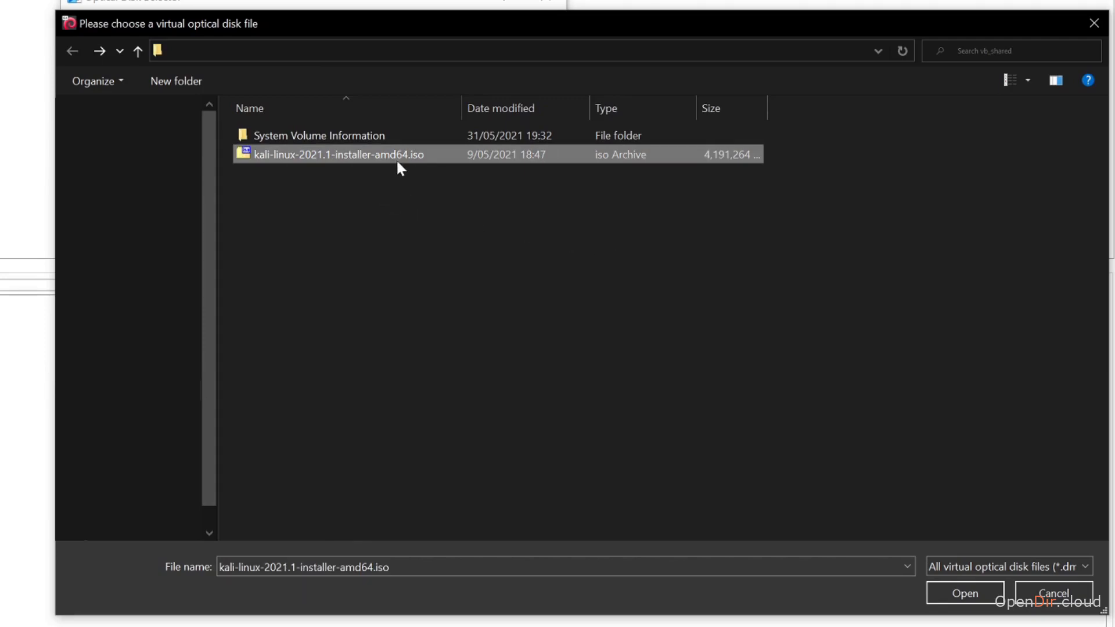
pyautogui.click(964, 592)
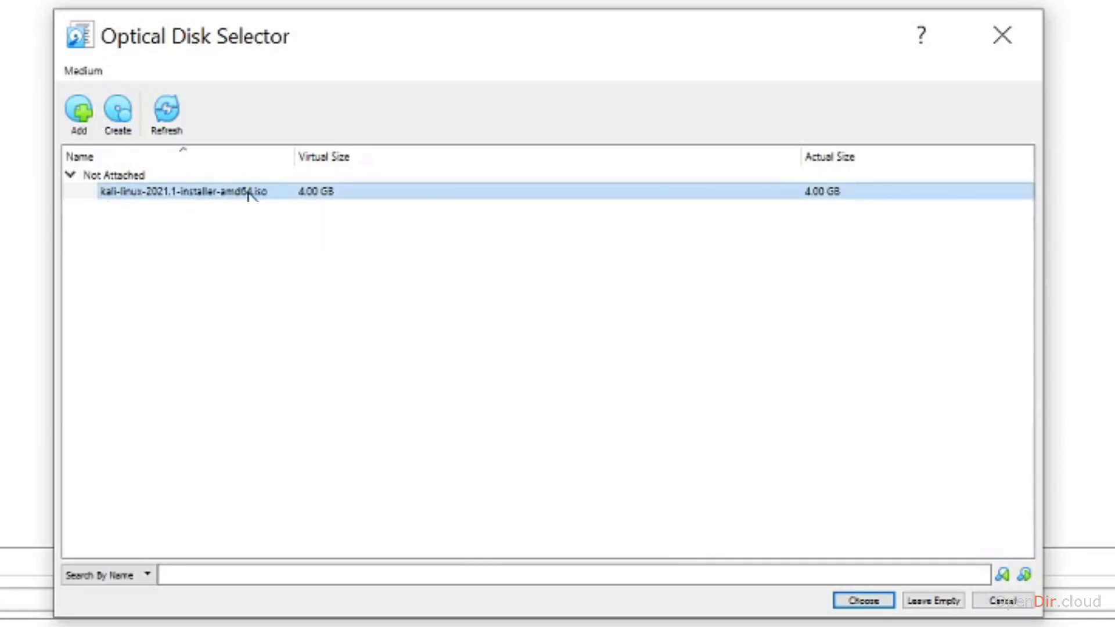
pyautogui.click(864, 600)
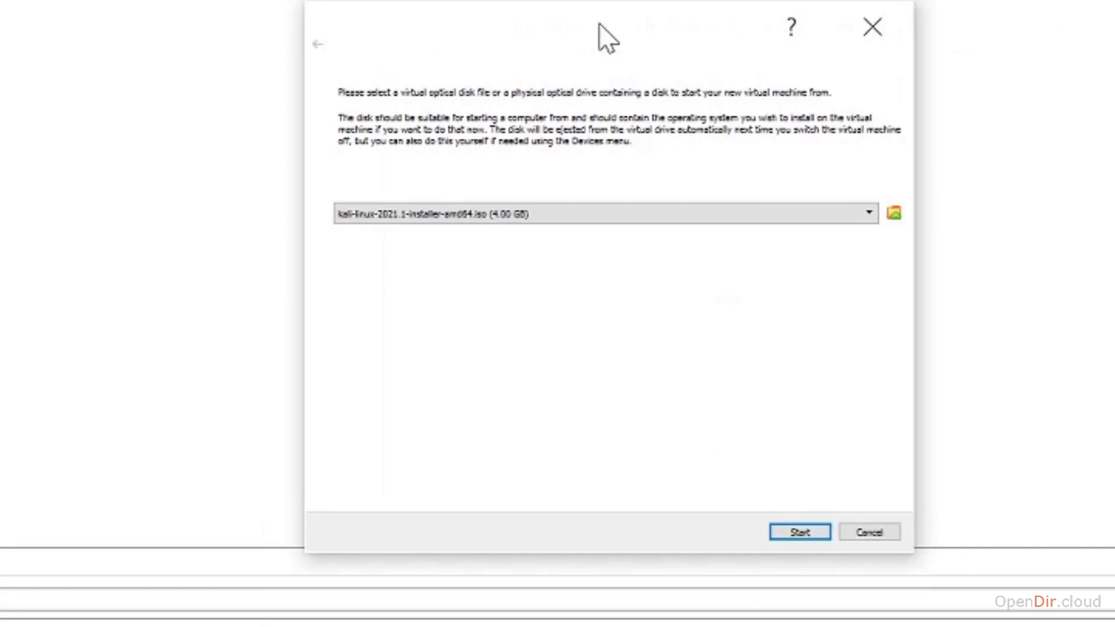
pyautogui.moveTo(605, 37); pyautogui.dragTo(548, 70)
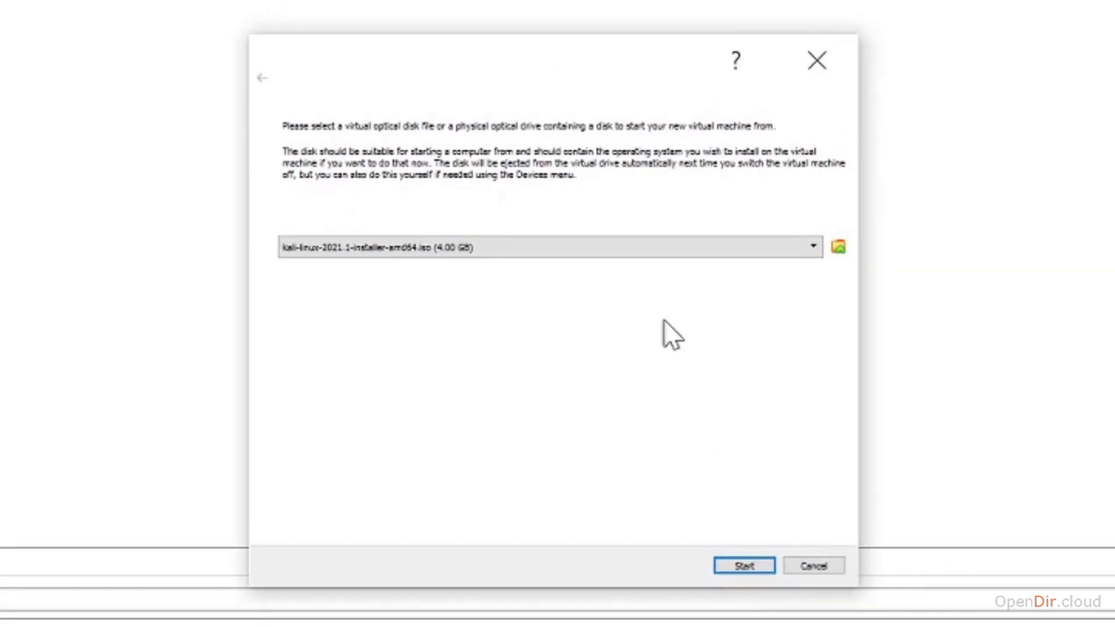
pyautogui.click(744, 565)
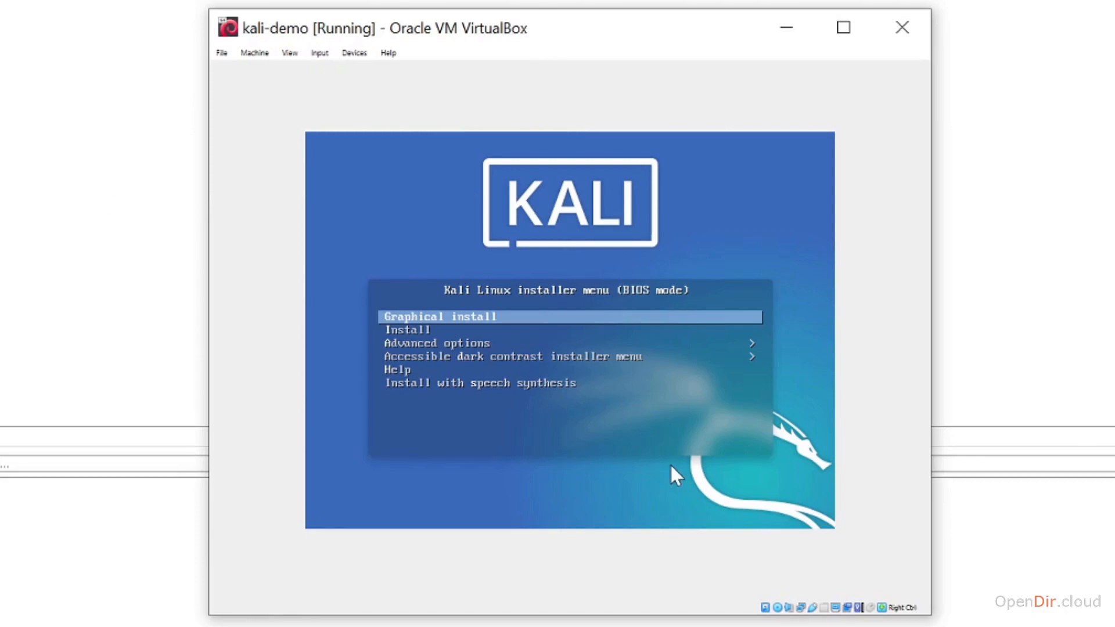
# Step: Launch the Graphical install with English as language and Australia as location
pyautogui.press('Down')
pyautogui.press('Up')
pyautogui.press('Return')
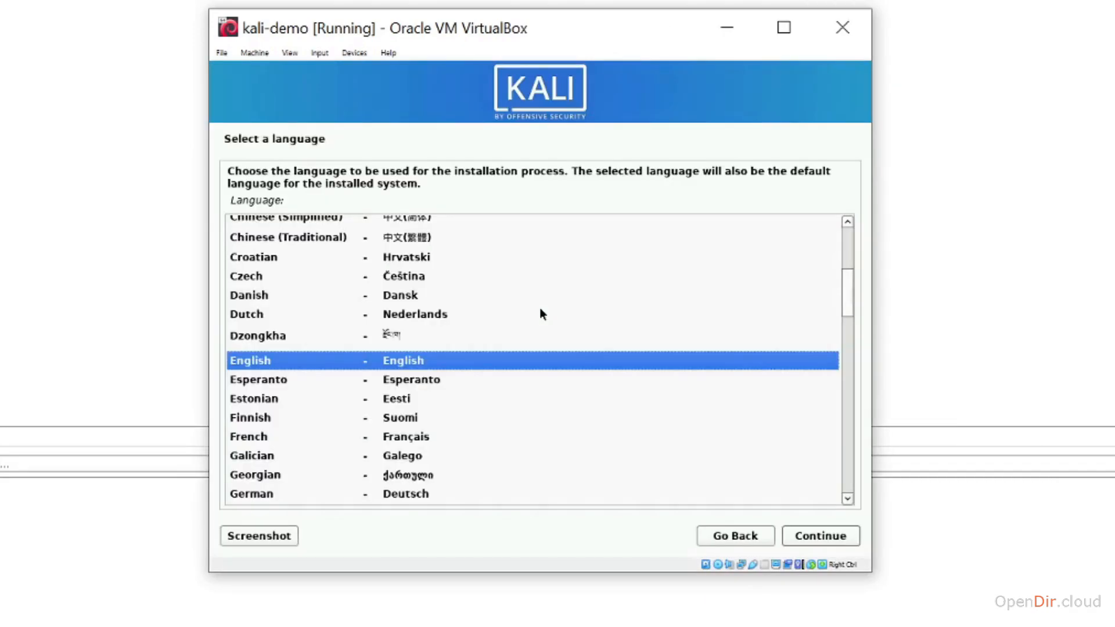
pyautogui.click(824, 538)
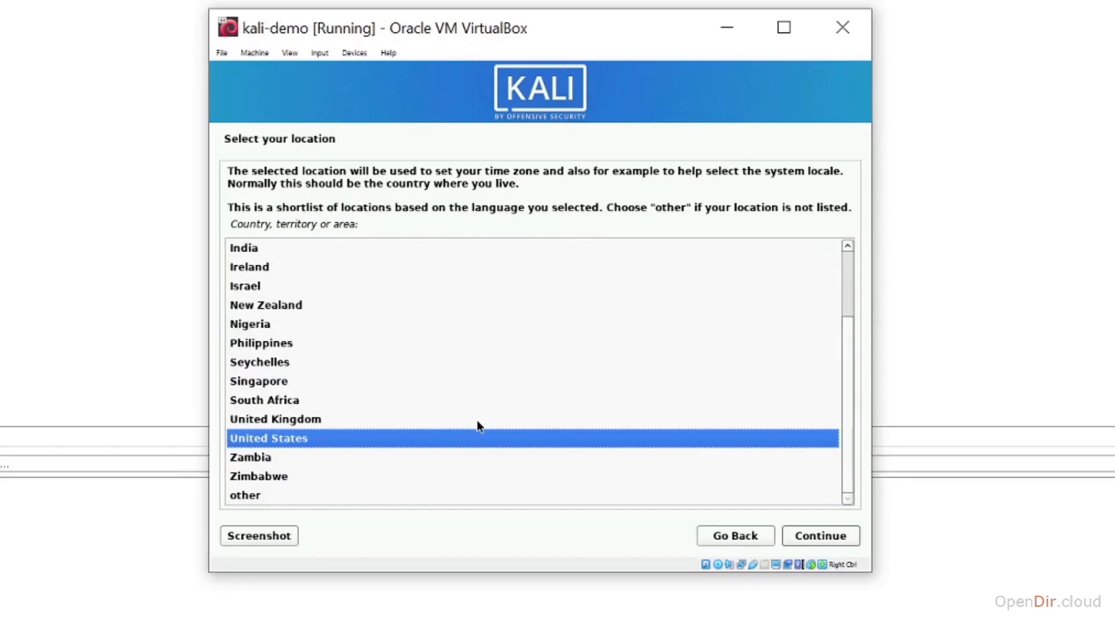
pyautogui.scroll(3, 476, 425)
pyautogui.click(285, 268)
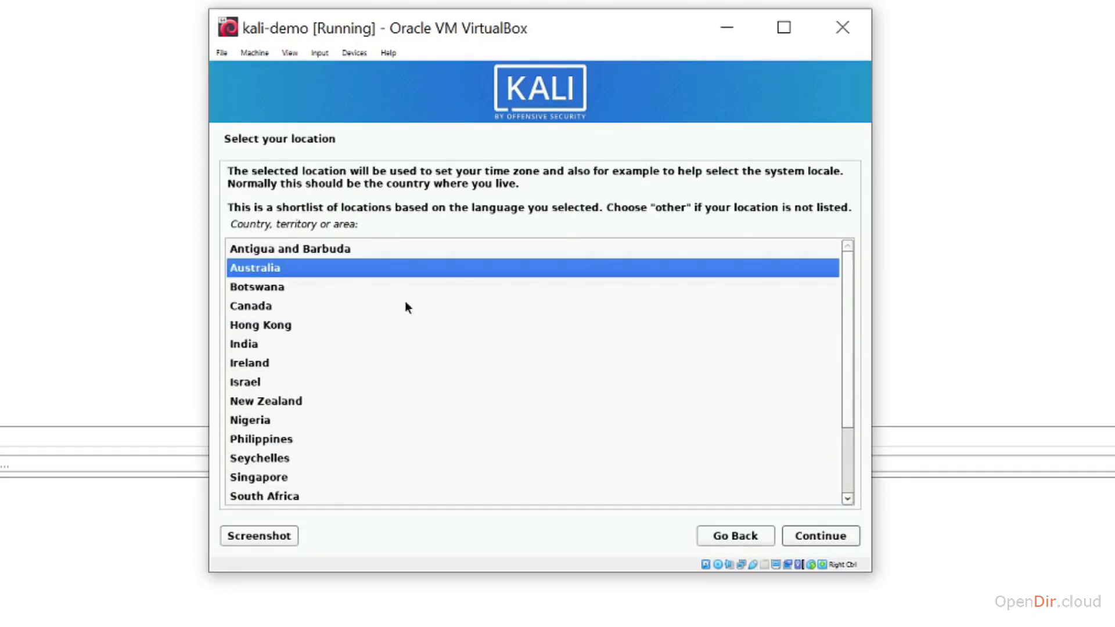
pyautogui.click(815, 537)
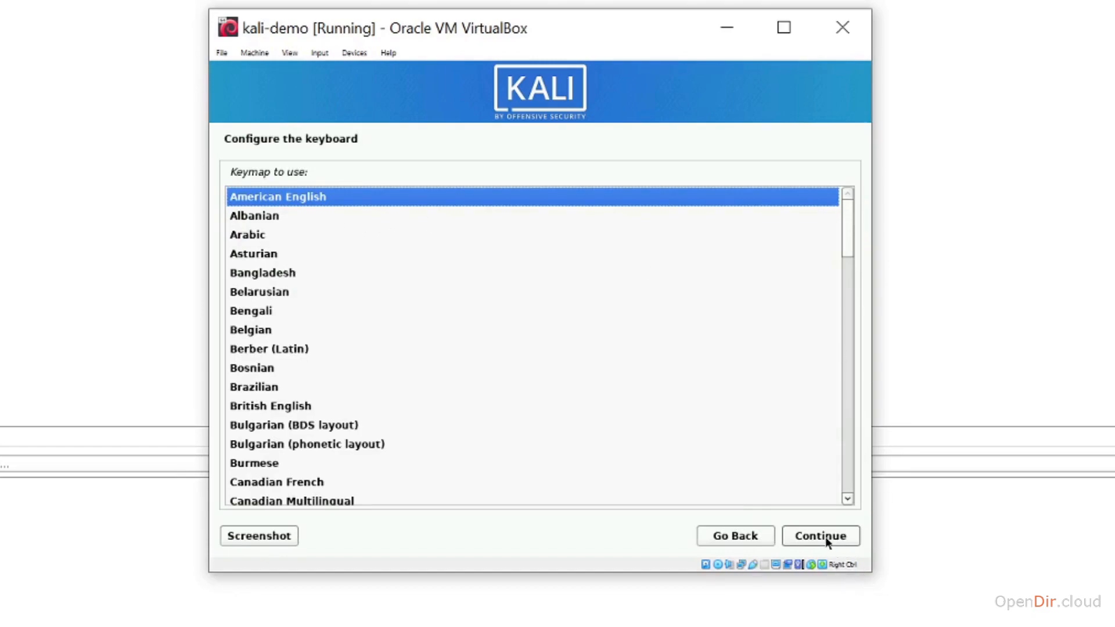
# Step: Keep the American English keymap and the hostname kali
pyautogui.click(818, 537)
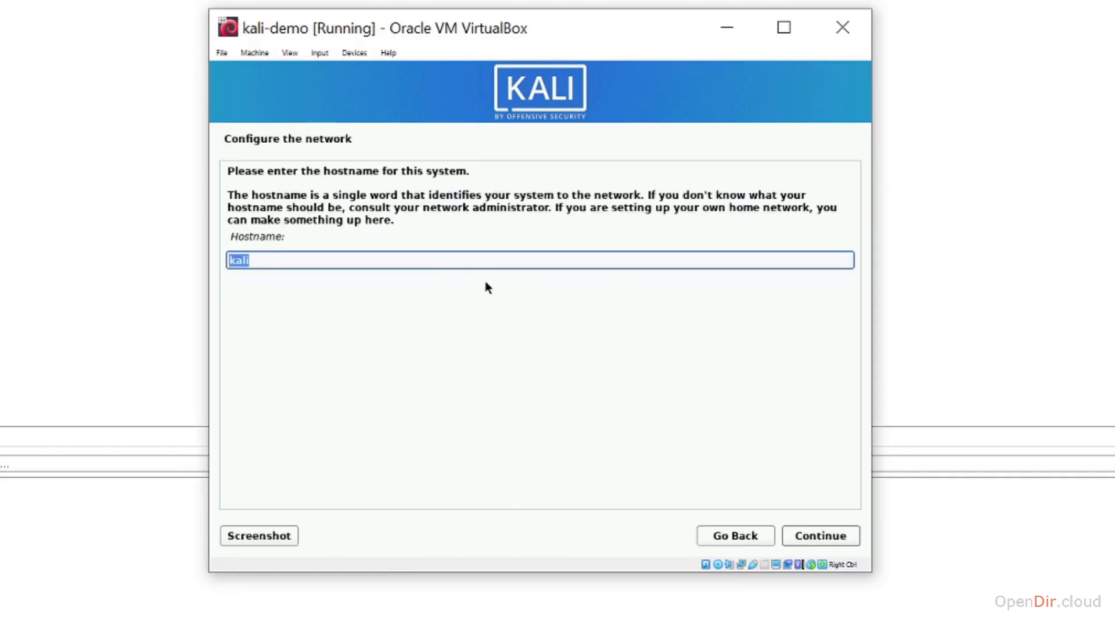
pyautogui.click(293, 259)
pyautogui.click(822, 540)
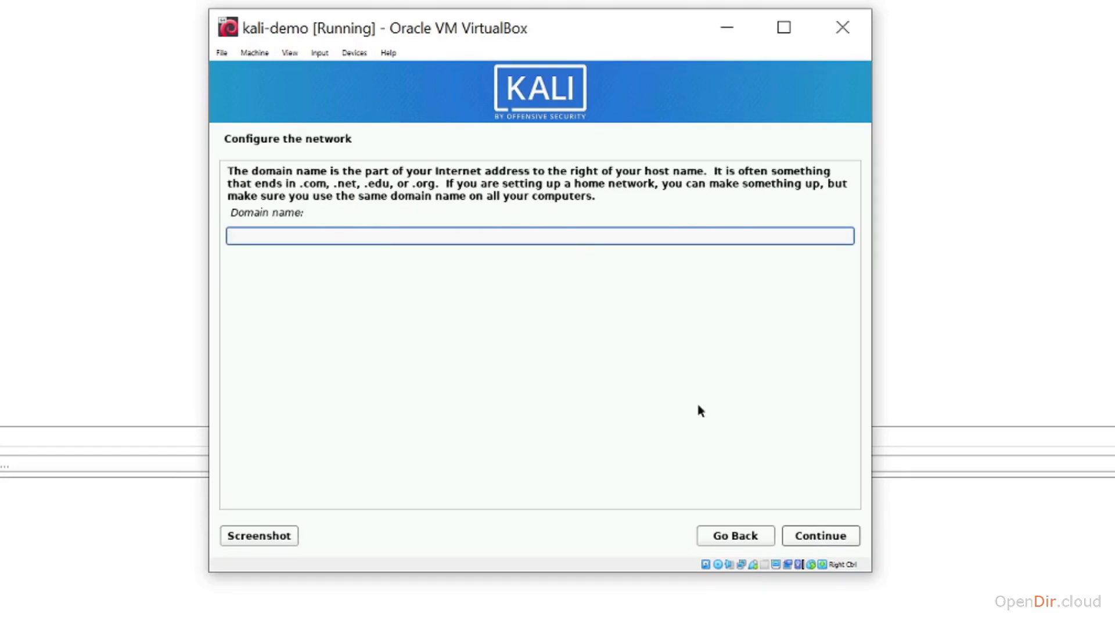
# Step: Leave the domain name blank, enter the user's full name, and accept the suggested username
pyautogui.click(810, 540)
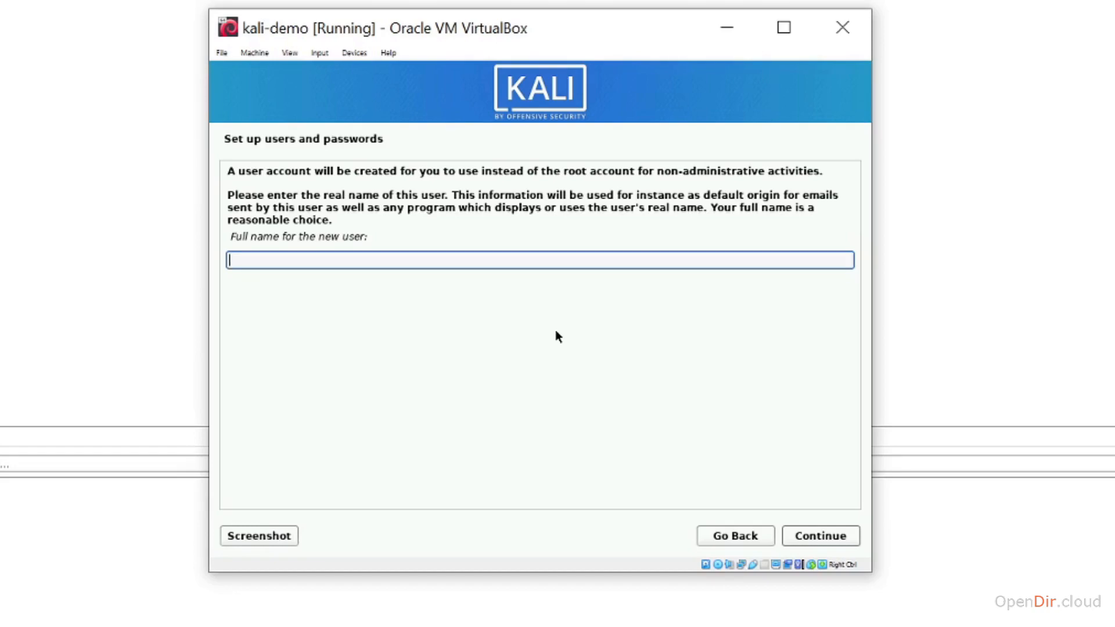
pyautogui.write('notroot')
pyautogui.click(818, 535)
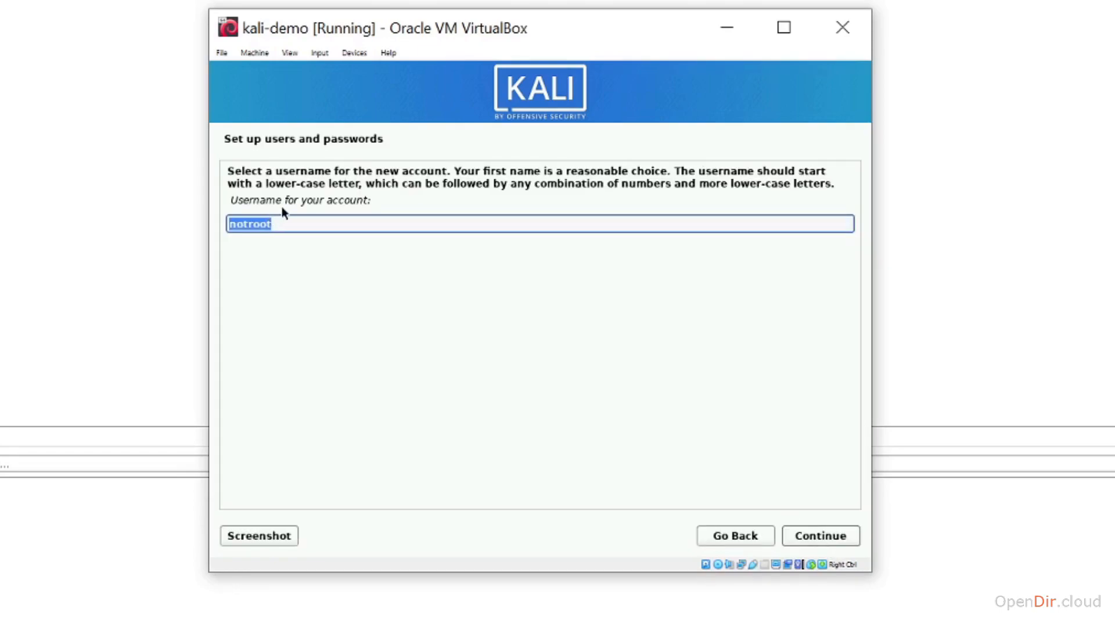
pyautogui.click(820, 535)
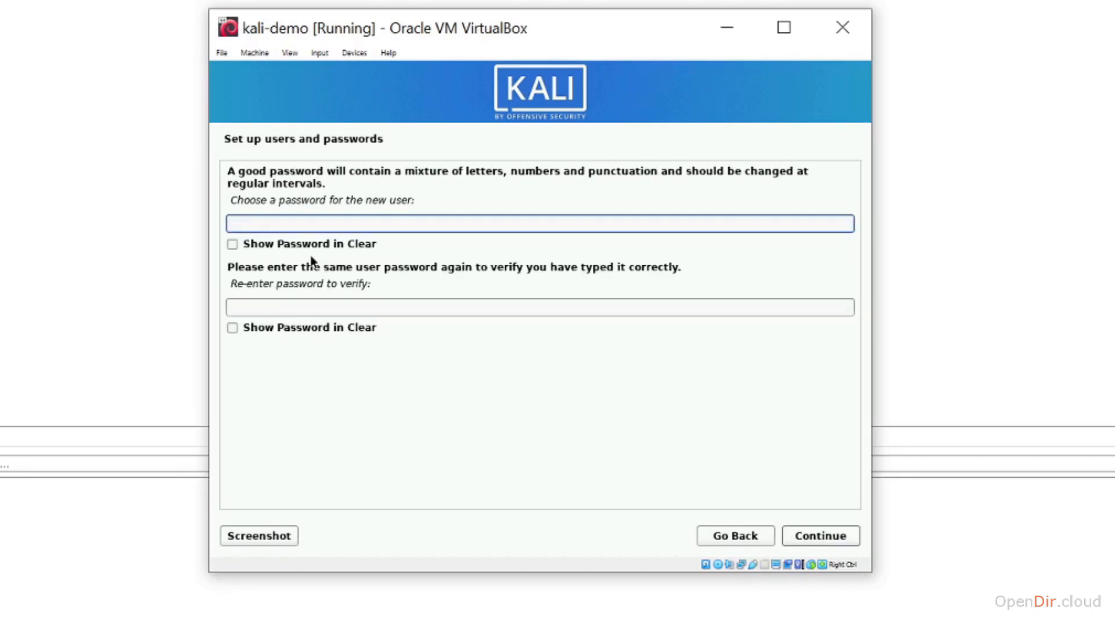
# Step: Enter and confirm the account password with Show Password in Clear ticked
pyautogui.click(308, 245)
pyautogui.click(294, 307)
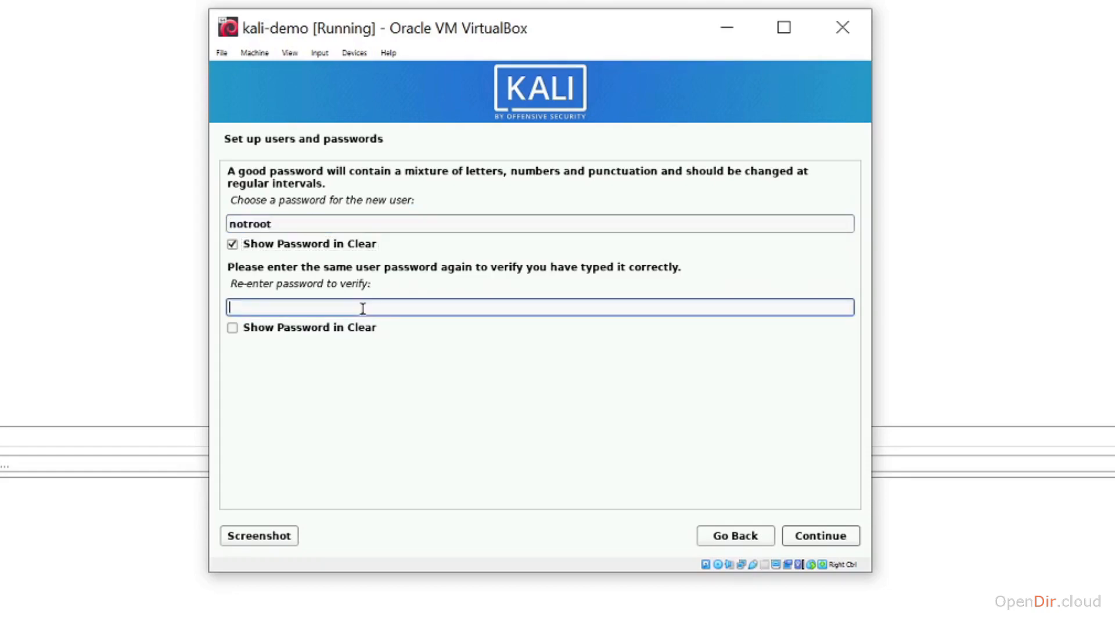
pyautogui.click(320, 327)
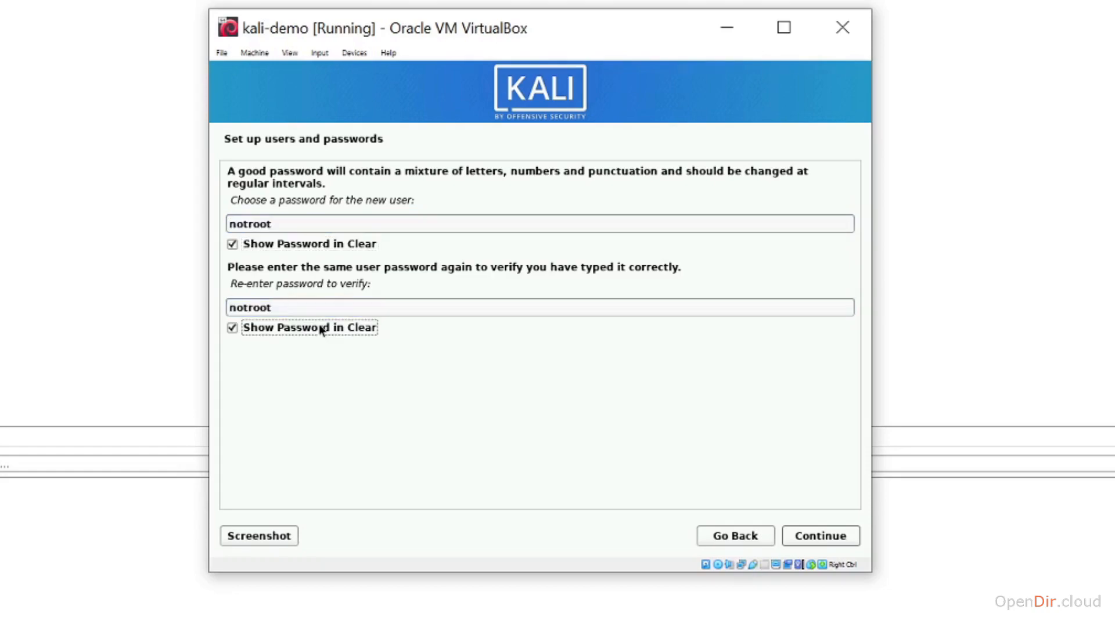
pyautogui.click(820, 537)
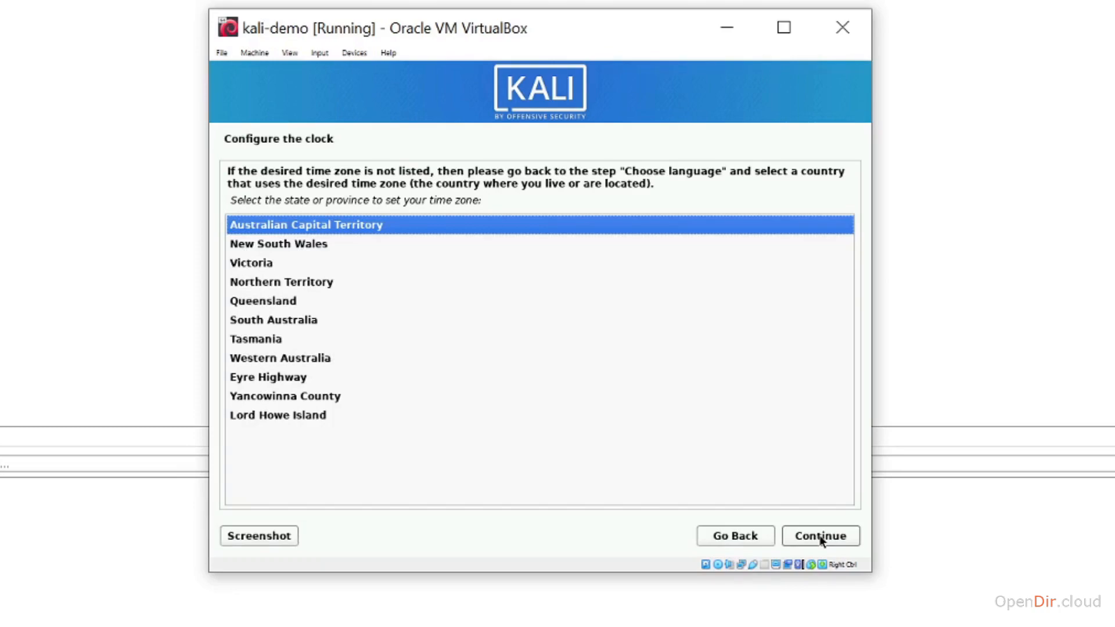
# Step: Keep Australian Capital Territory as the time zone
pyautogui.click(820, 537)
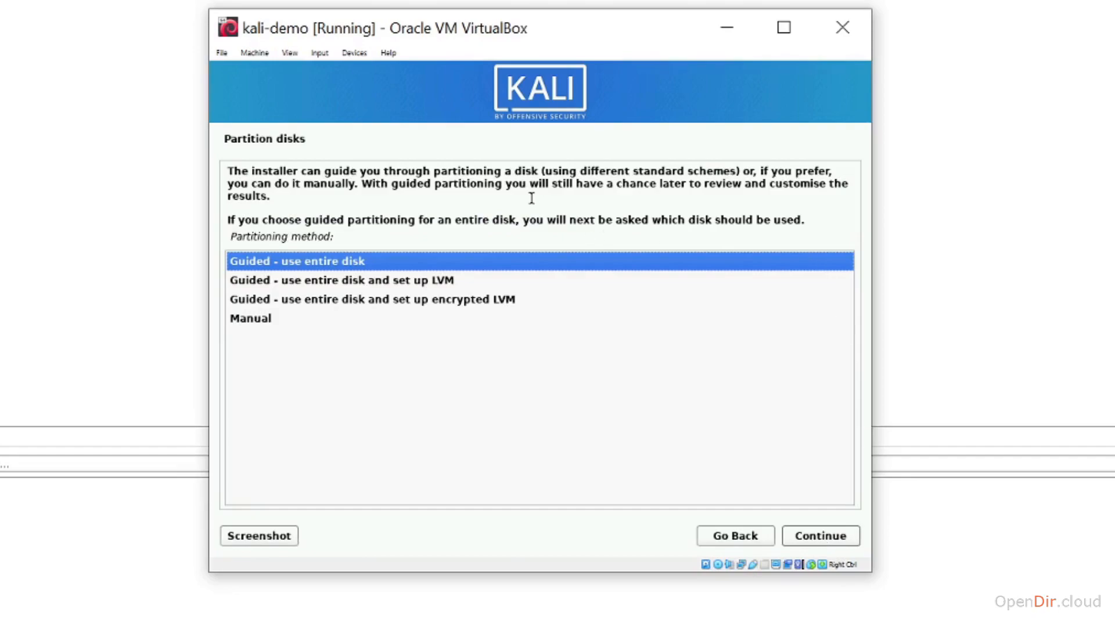
# Step: Guided-partition the whole 42.9 GB SCSI1 disk with all files in one partition and write the changes
pyautogui.click(308, 260)
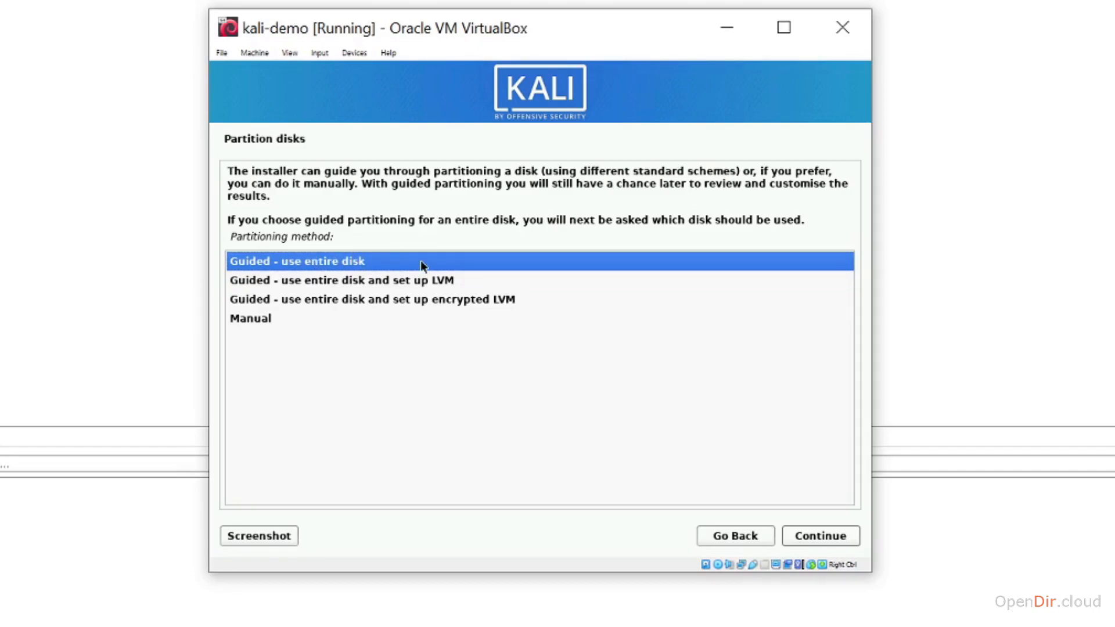
pyautogui.click(824, 536)
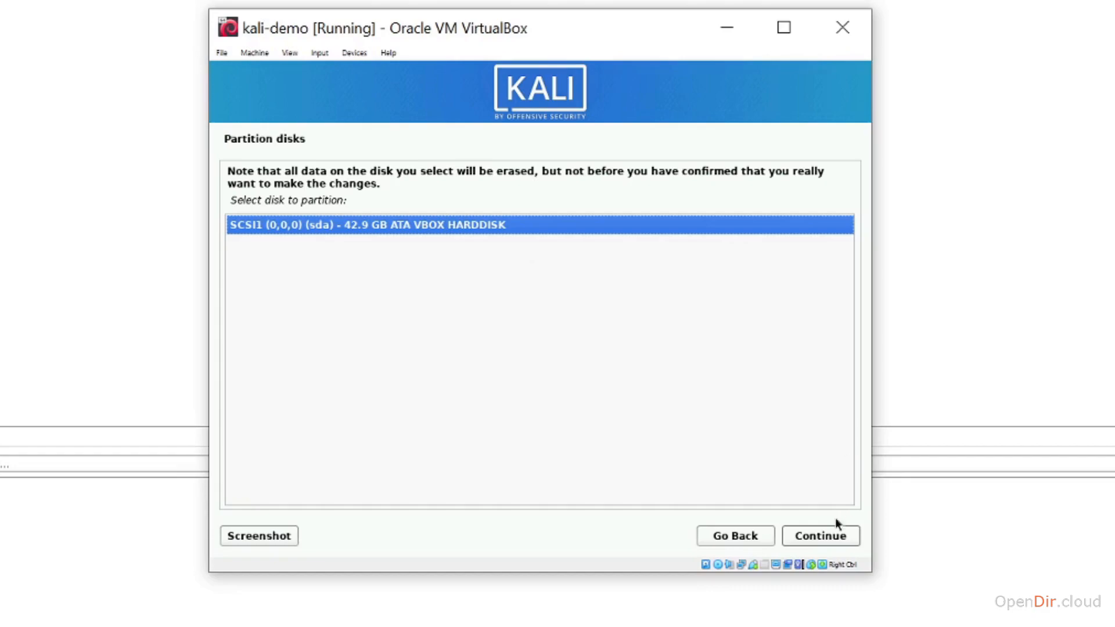
pyautogui.click(814, 535)
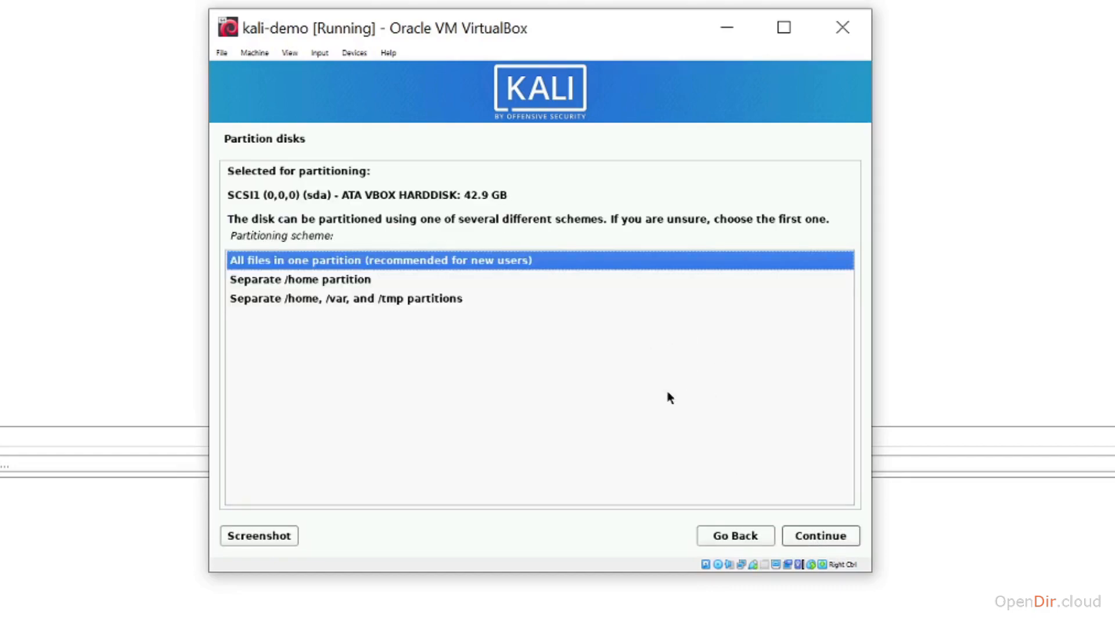
pyautogui.click(821, 536)
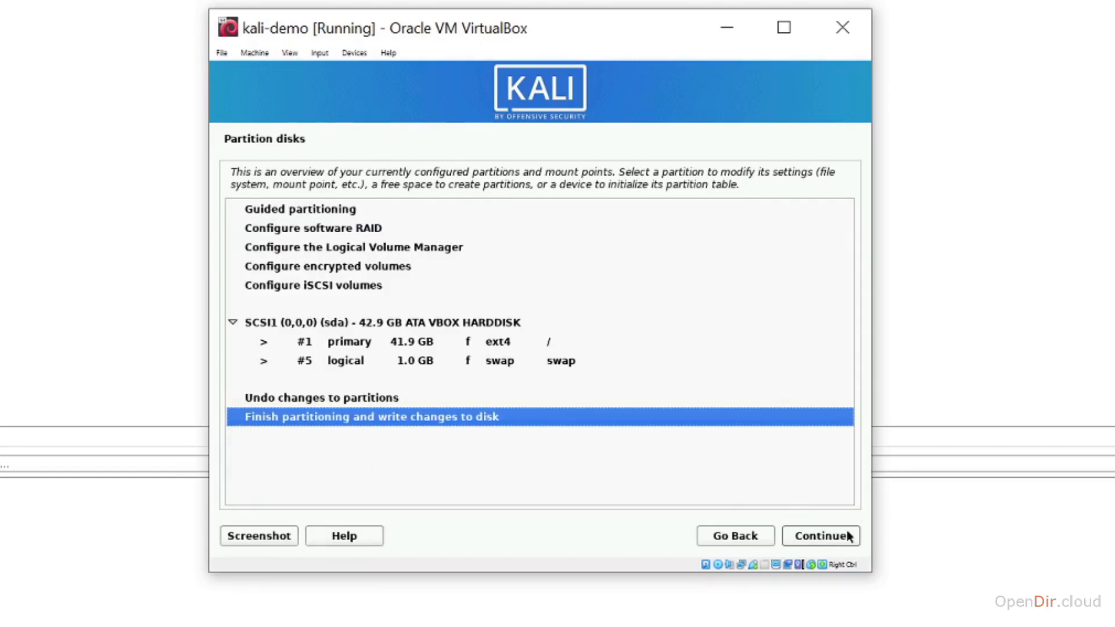
pyautogui.click(825, 539)
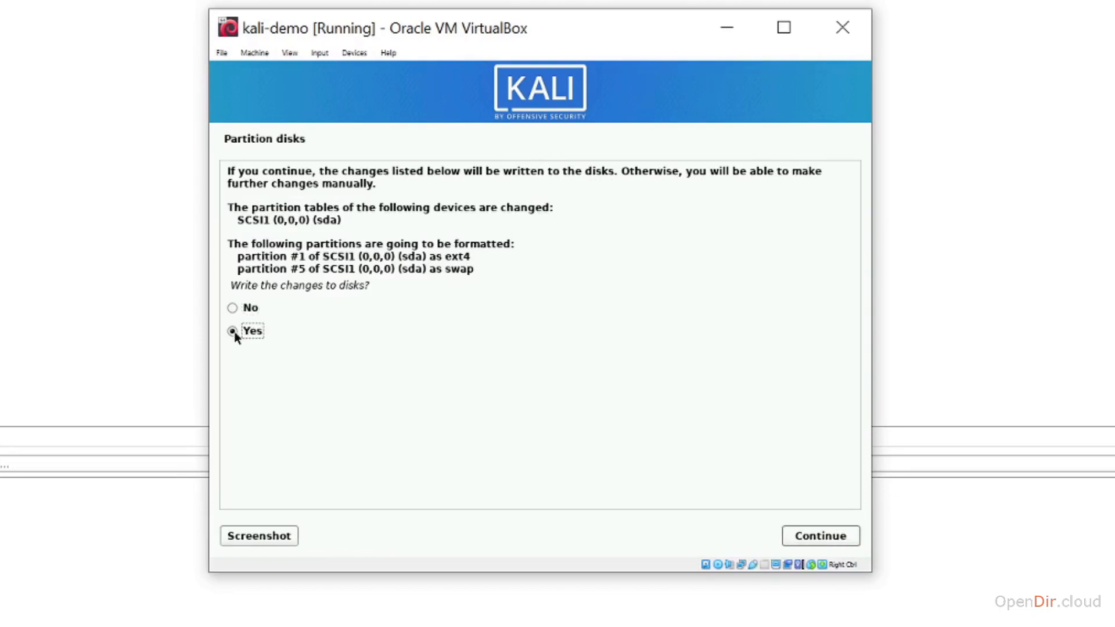
pyautogui.click(841, 538)
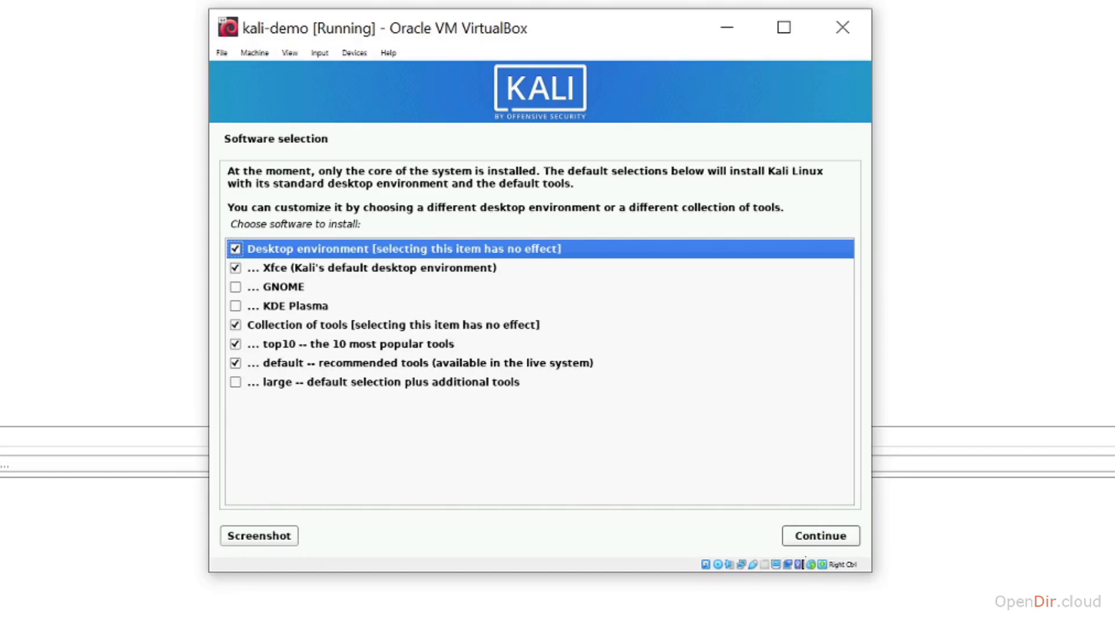
# Step: Install the default Xfce software selection and the GRUB boot loader on /dev/sda
pyautogui.click(812, 535)
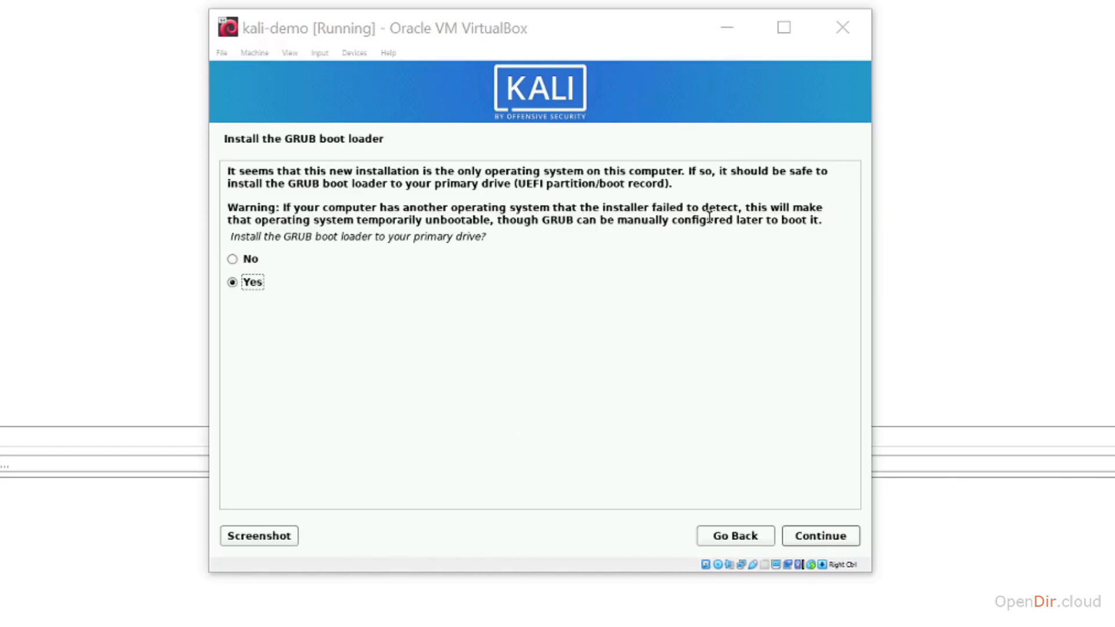
pyautogui.click(815, 538)
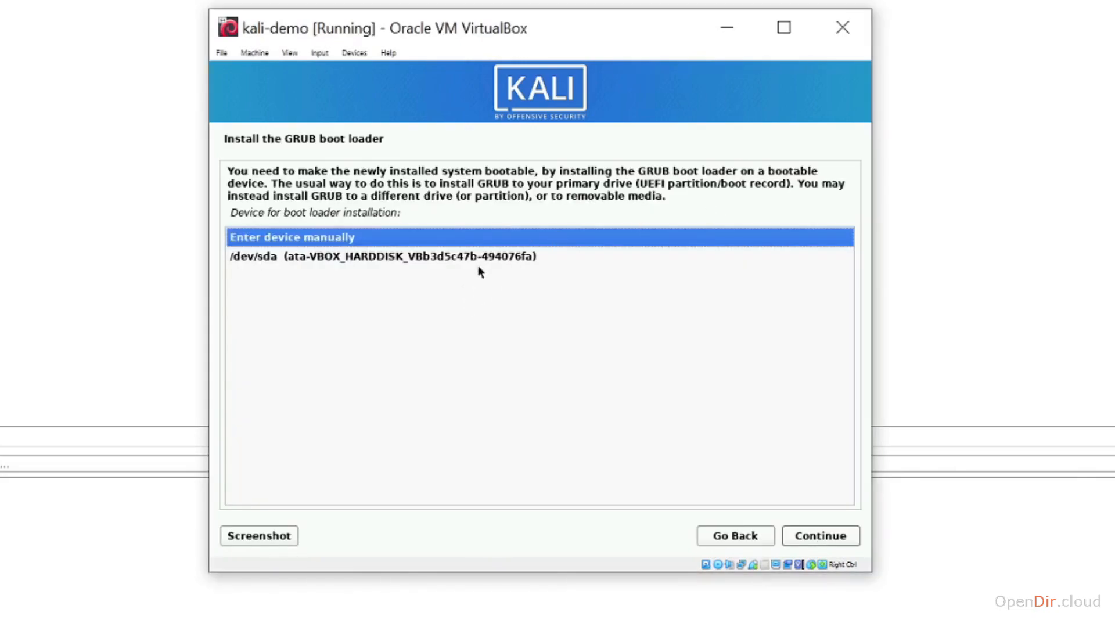
pyautogui.click(485, 256)
pyautogui.click(833, 536)
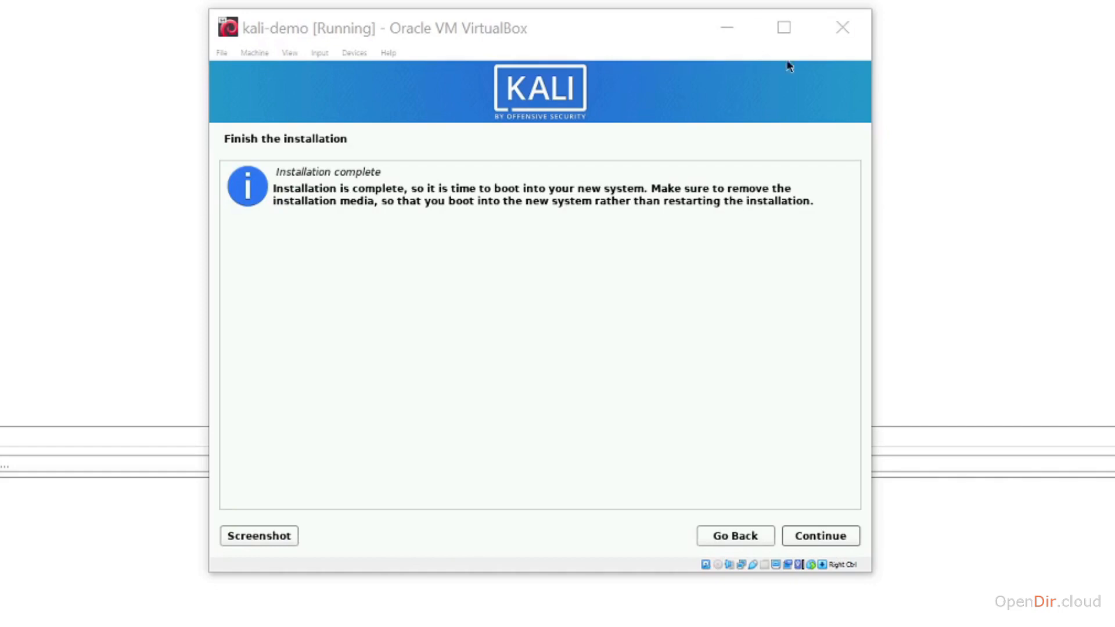
# Step: Reboot into the installed Kali via the GRUB menu and dismiss the mouse-integration notice
pyautogui.click(826, 537)
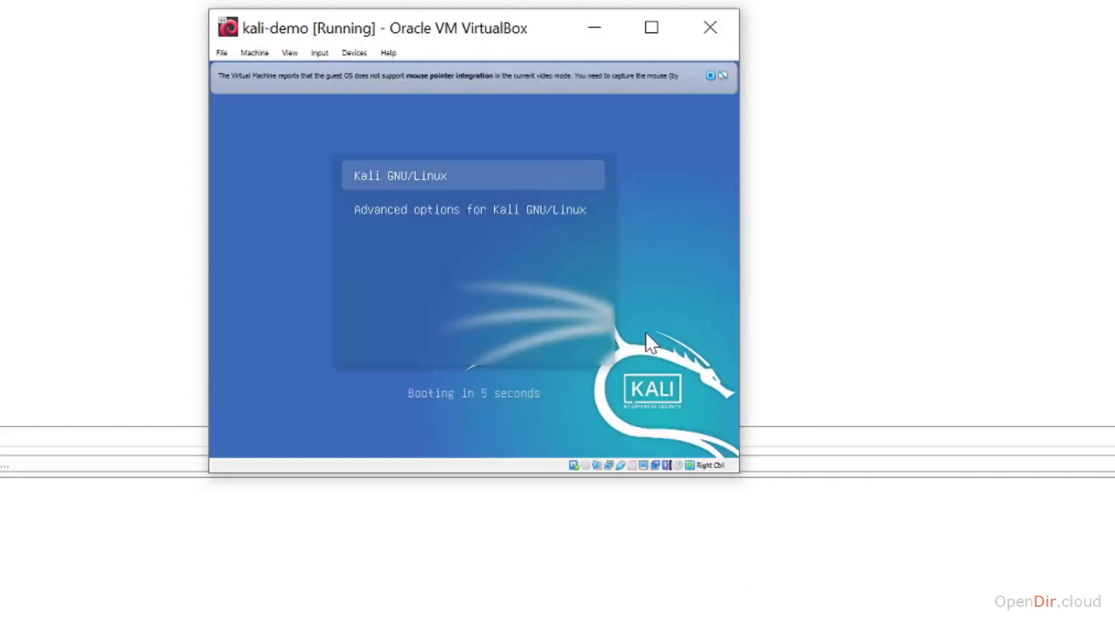
pyautogui.press('Return')
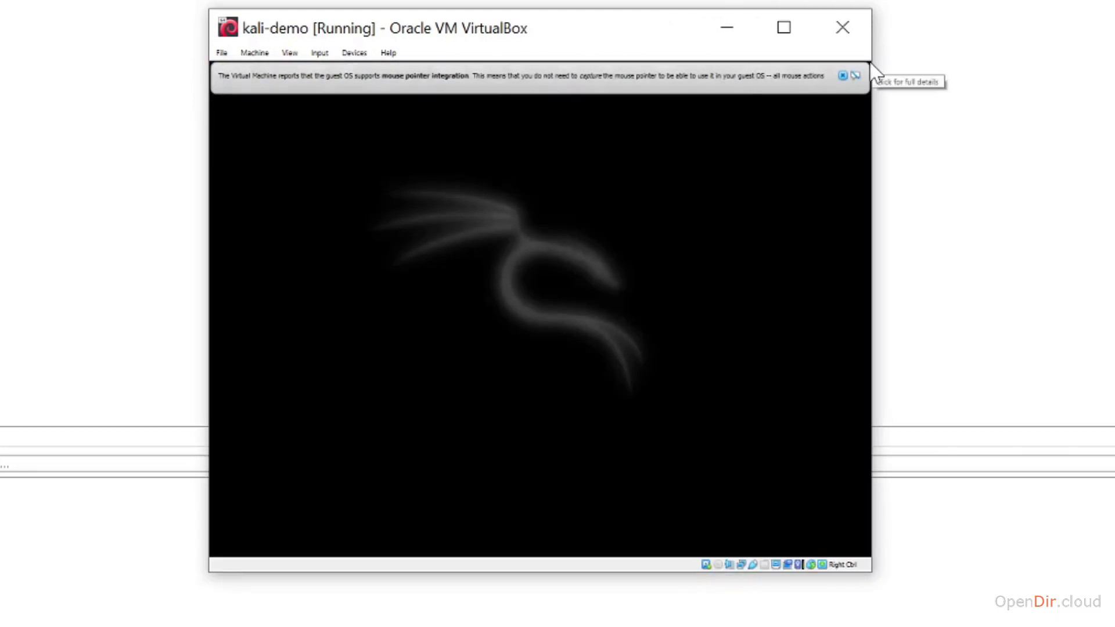
pyautogui.click(844, 77)
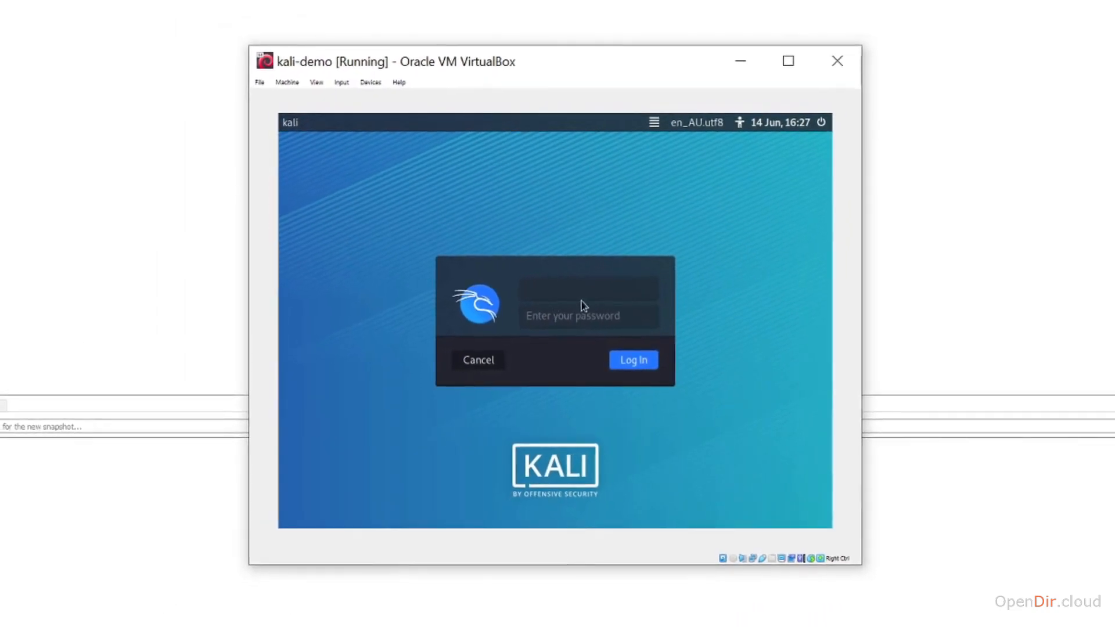
pyautogui.click(579, 285)
# Step: Log in as user notroot with the account password, then enlarge the VM window
pyautogui.write('notroot')
pyautogui.press('Tab')
pyautogui.click(636, 365)
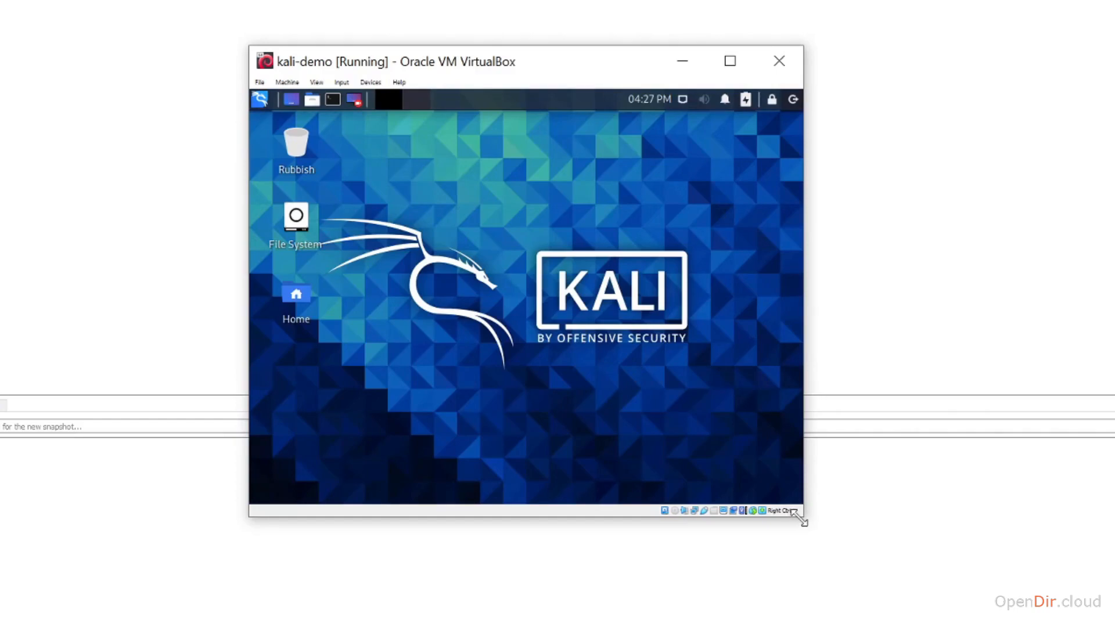
pyautogui.moveTo(801, 520); pyautogui.dragTo(827, 552)
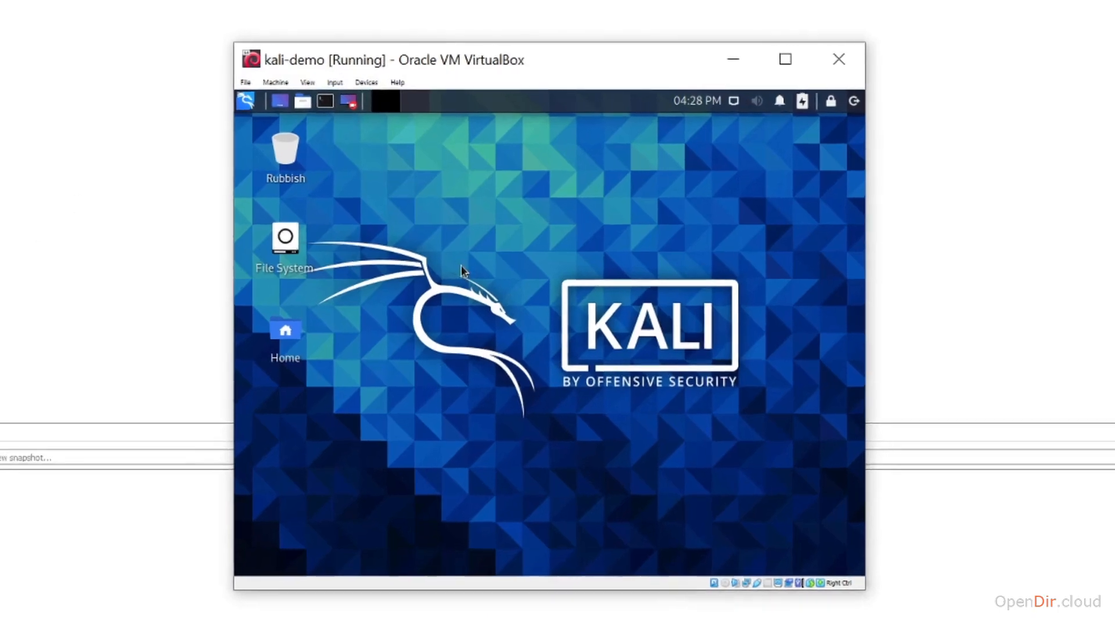
# Step: Set the VM's Shared Clipboard to Bidirectional from the Devices menu
pyautogui.click(368, 84)
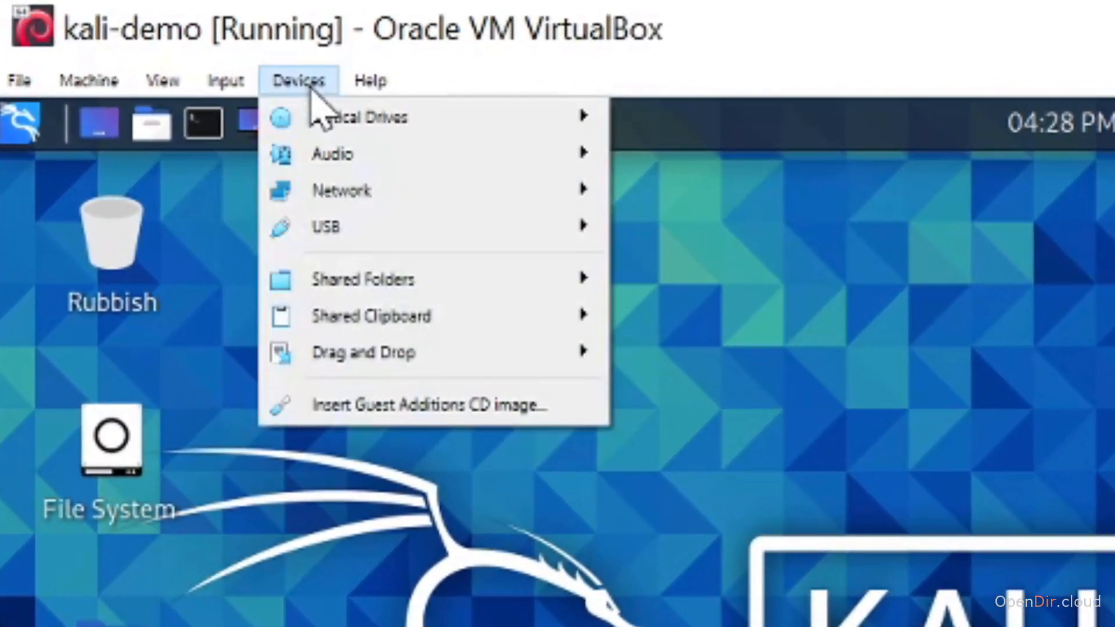
pyautogui.moveTo(540, 325)
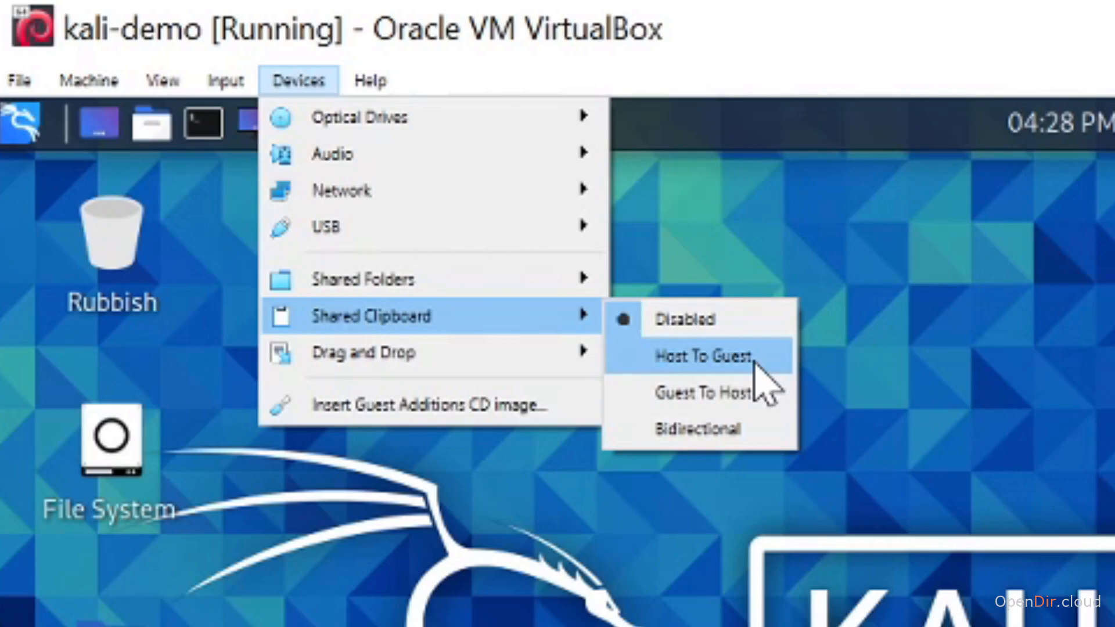
pyautogui.click(722, 428)
# Step: Set the VM's Drag and Drop to Bidirectional from the Devices menu
pyautogui.click(297, 81)
pyautogui.moveTo(490, 374)
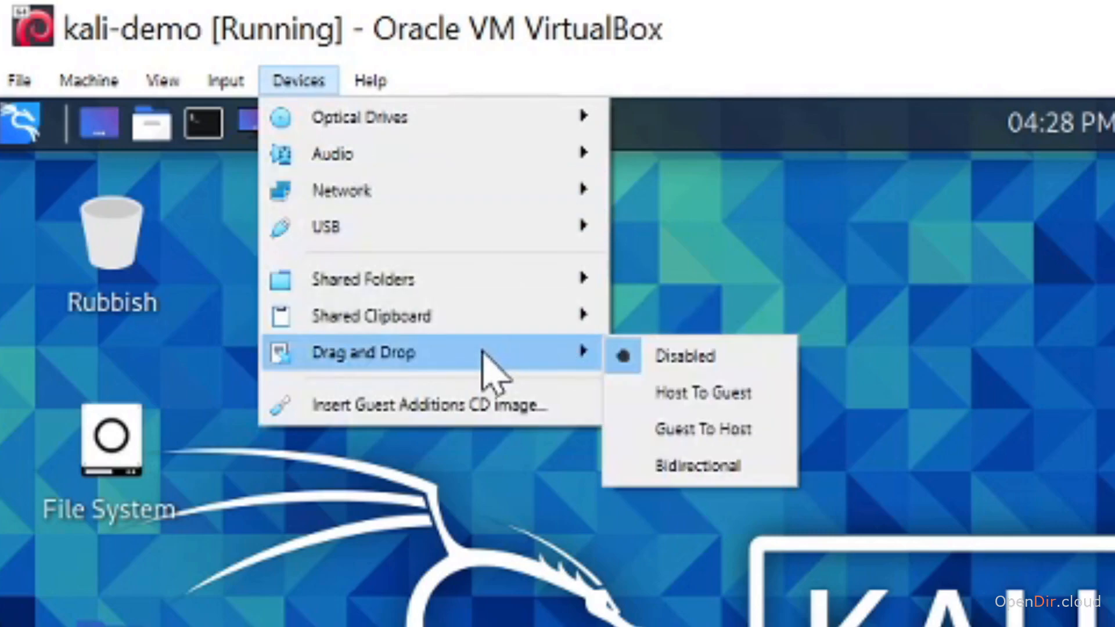
pyautogui.click(713, 471)
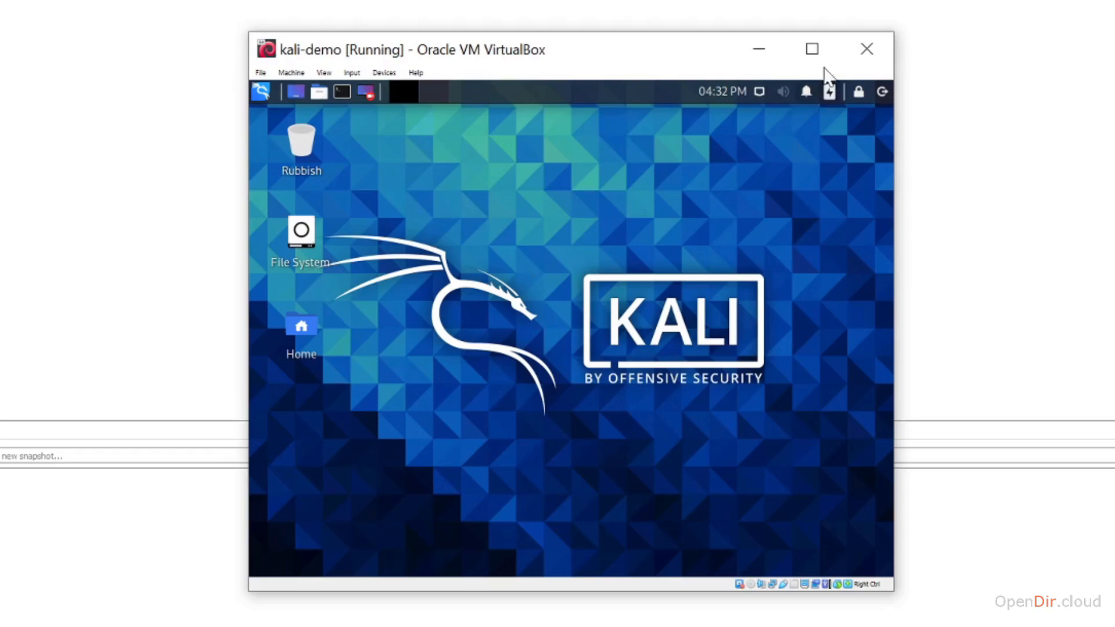
# Step: Enlarge the kali-demo VM window to span nearly the whole screen
pyautogui.moveTo(892, 591); pyautogui.dragTo(1111, 624)
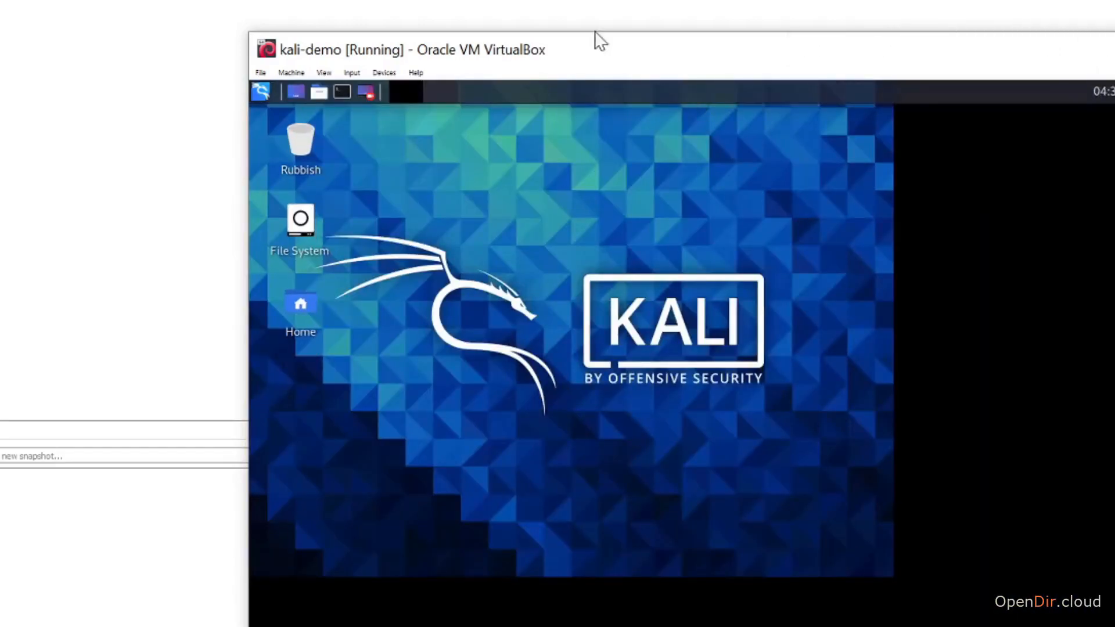